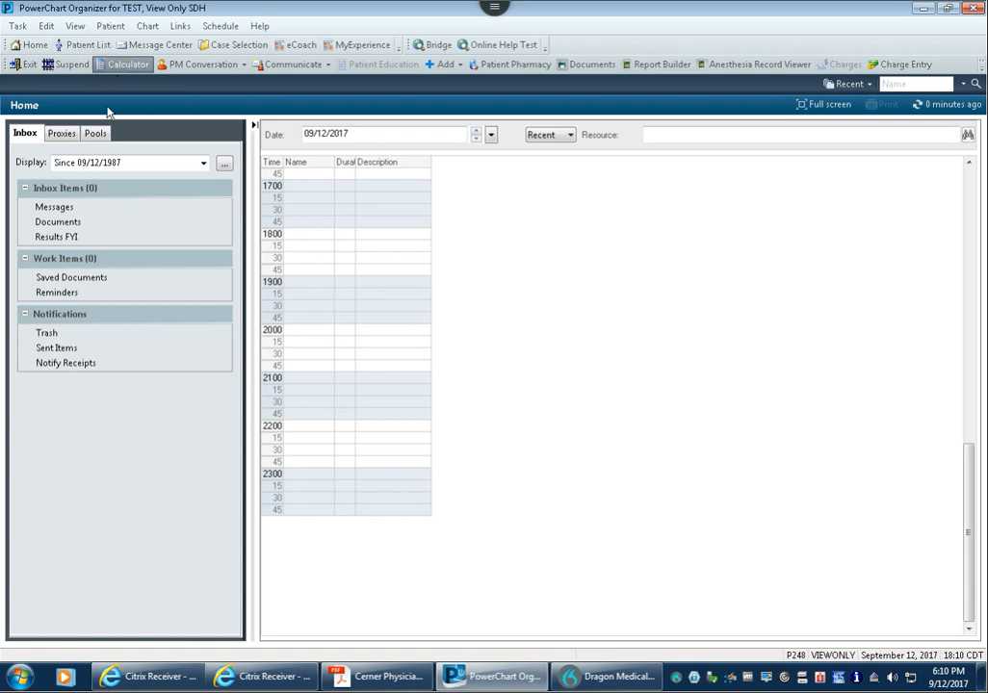
- Start creating a new patient list of the Relationship type from the patient list settings
{"action": "left_click", "coordinate": [62, 49]}
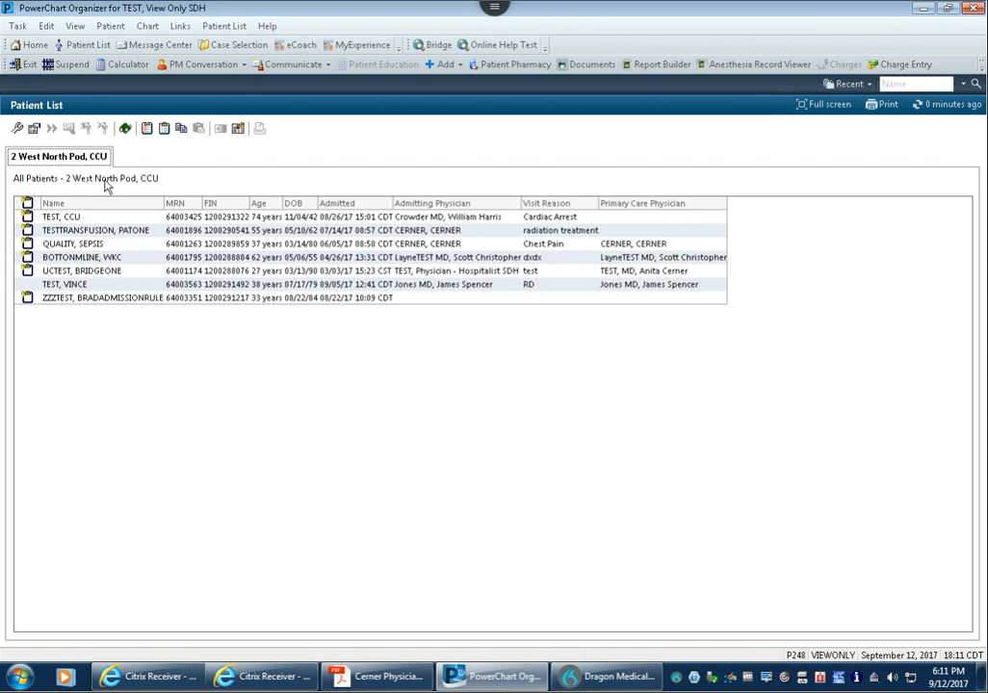
{"action": "left_click", "coordinate": [18, 130]}
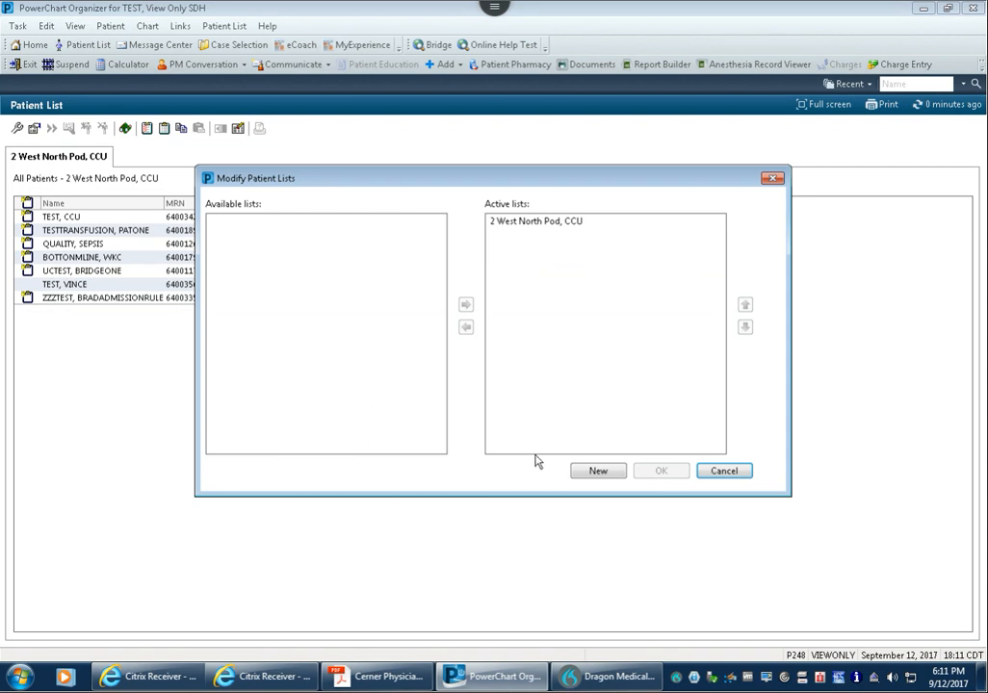
{"action": "left_click", "coordinate": [592, 474]}
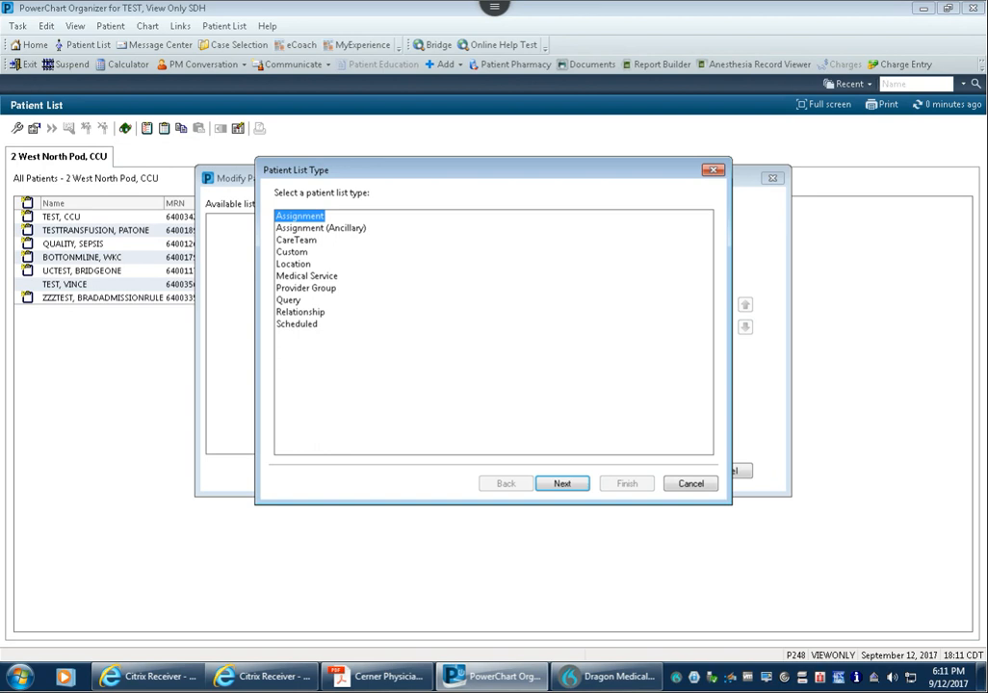
{"action": "left_click", "coordinate": [297, 314]}
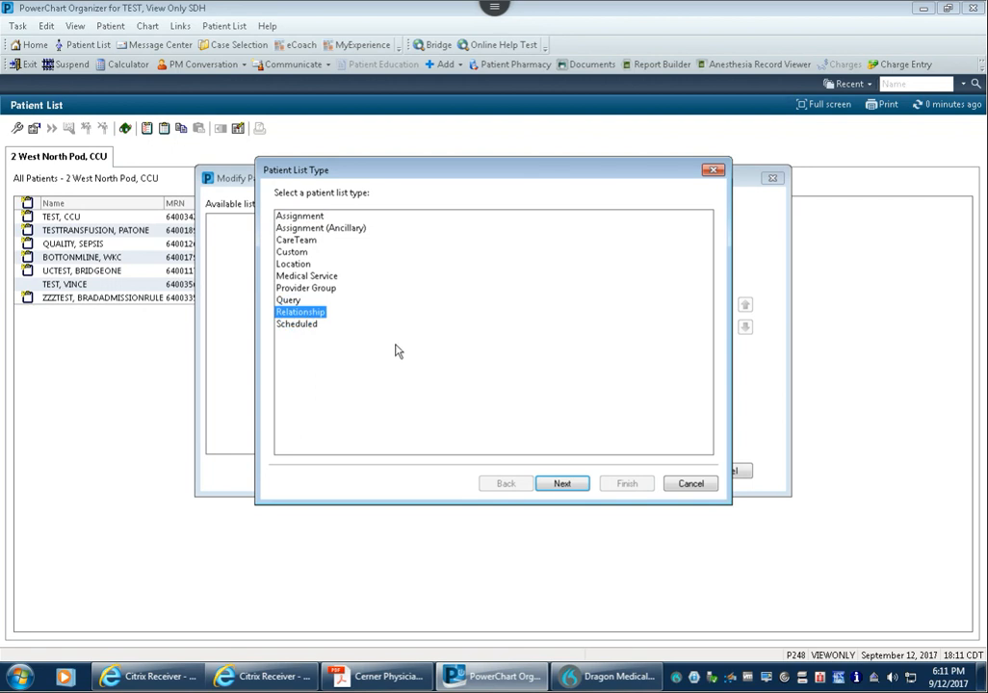
{"action": "left_click", "coordinate": [568, 485]}
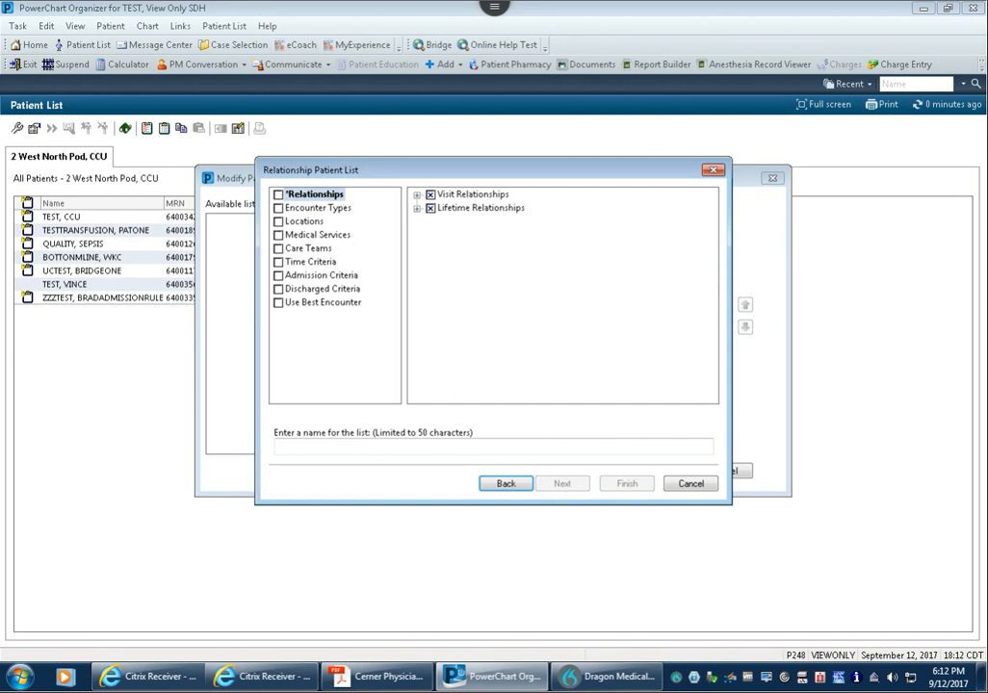
- Examine the relationship options available under Visit Relationships for the new list
{"action": "left_click", "coordinate": [417, 197]}
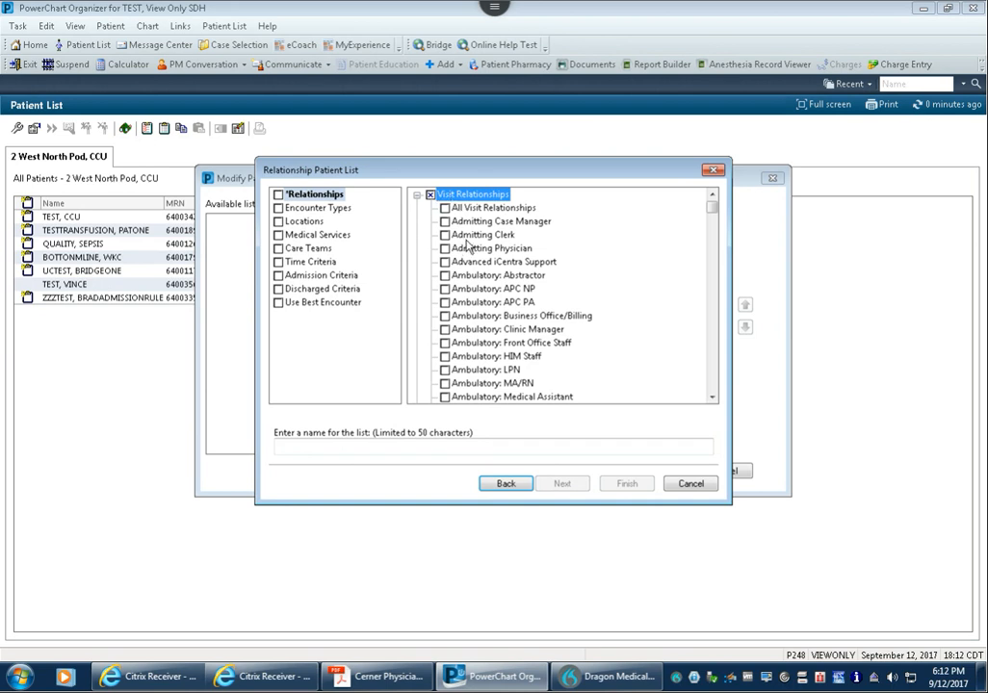
{"action": "scroll", "coordinate": [466, 247], "scroll_direction": "down", "scroll_amount": 7}
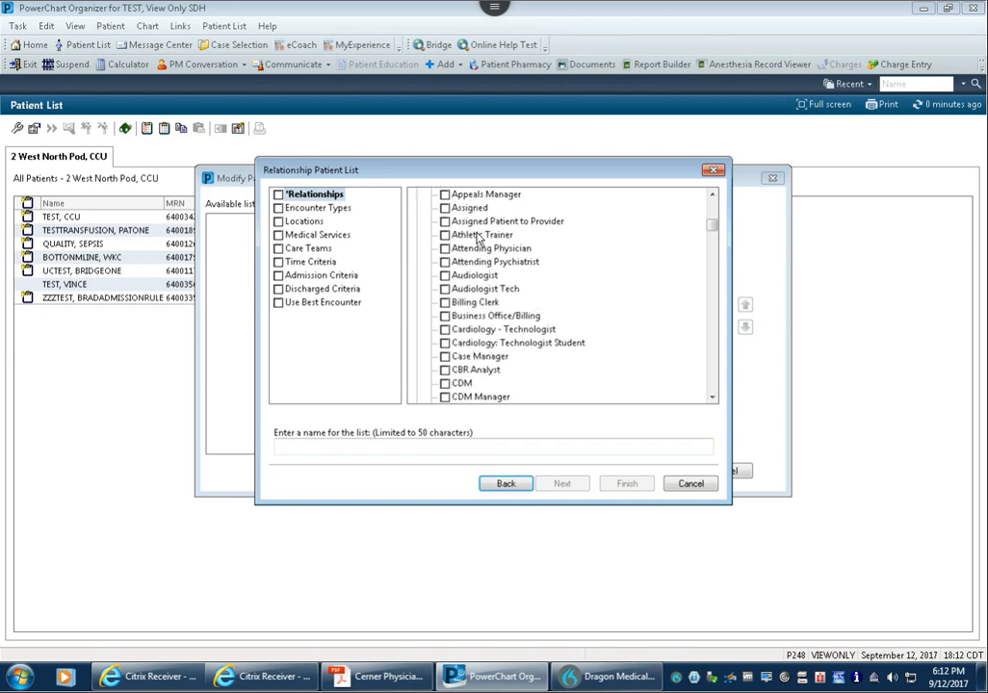
{"action": "scroll", "coordinate": [477, 239], "scroll_direction": "up", "scroll_amount": 7}
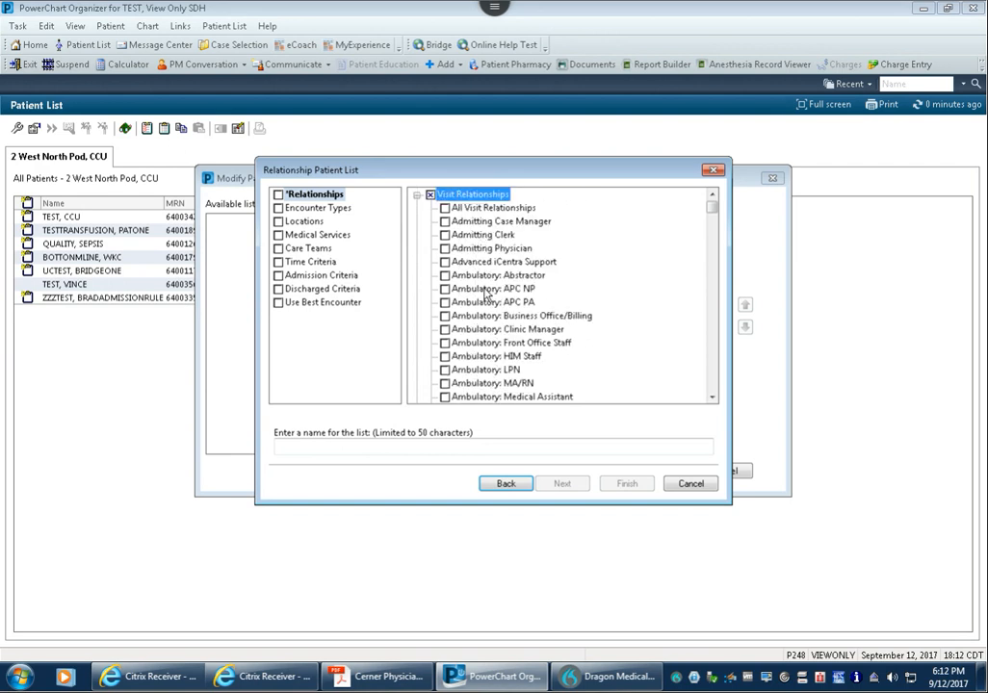
{"action": "scroll", "coordinate": [499, 334], "scroll_direction": "down", "scroll_amount": 4}
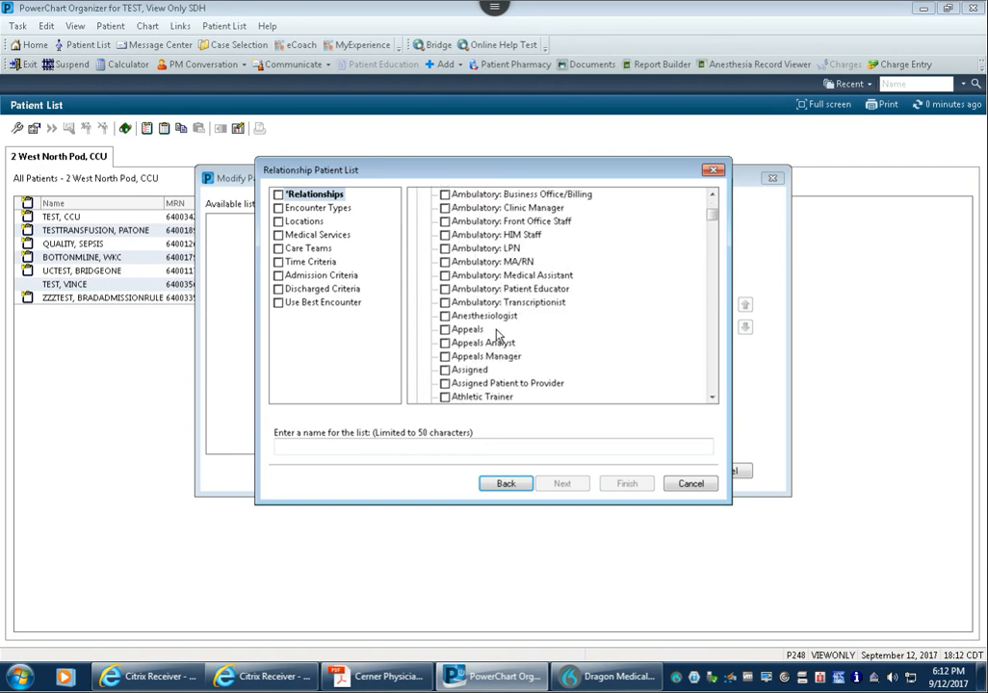
{"action": "scroll", "coordinate": [444, 318], "scroll_direction": "up", "scroll_amount": 4}
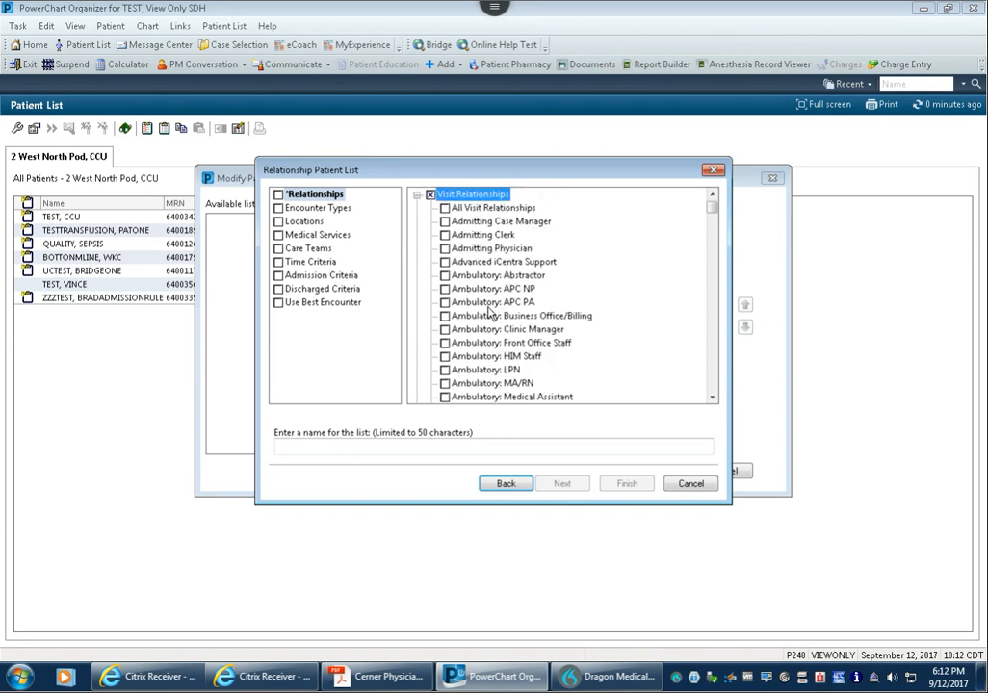
{"action": "left_click", "coordinate": [417, 195]}
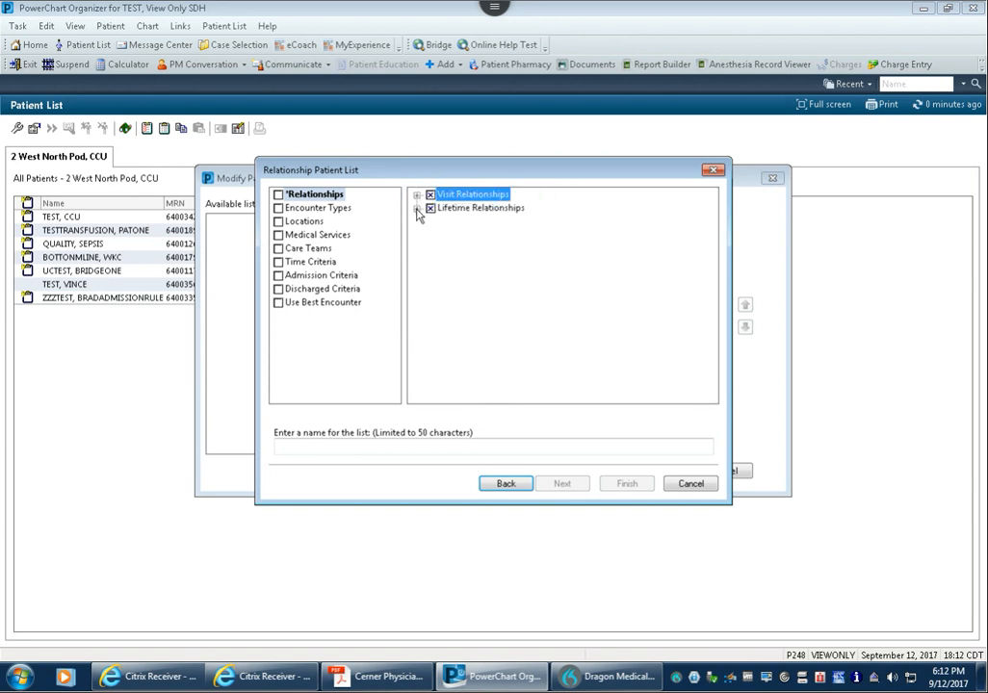
- Include the Primary Care Physician and Family Physician lifetime relationships in the new list
{"action": "left_click", "coordinate": [417, 209]}
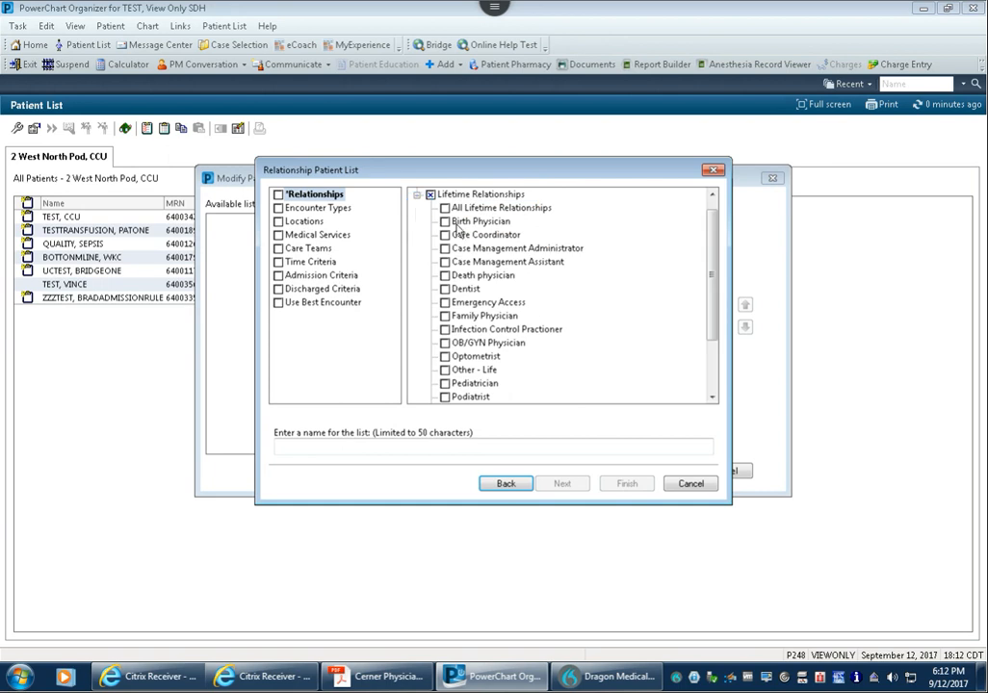
{"action": "scroll", "coordinate": [505, 234], "scroll_direction": "down", "scroll_amount": 2}
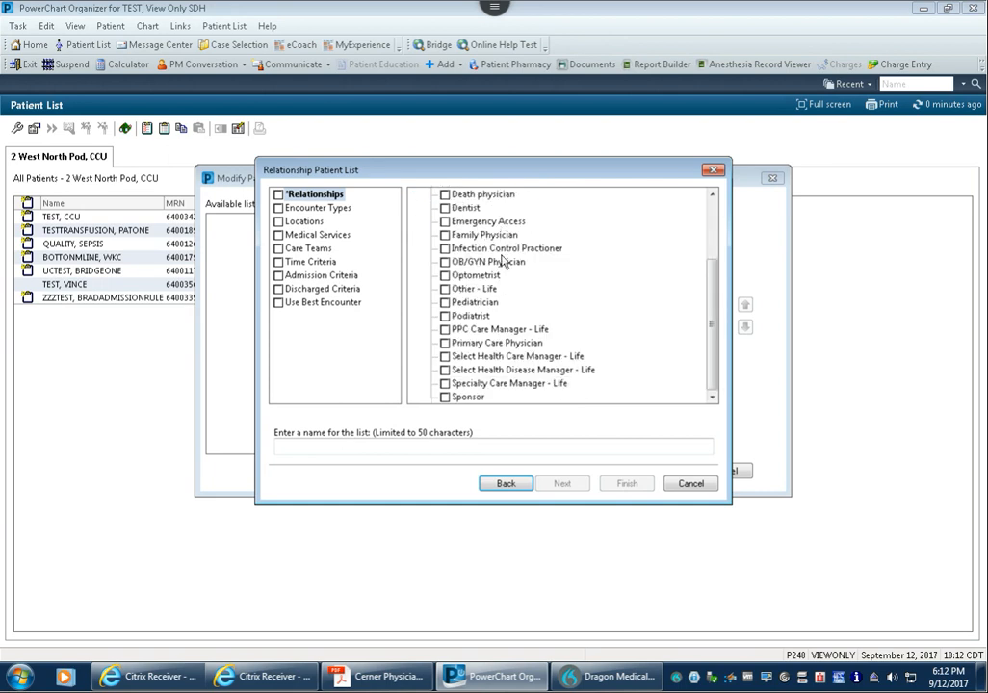
{"action": "scroll", "coordinate": [487, 371], "scroll_direction": "up", "scroll_amount": 1}
{"action": "scroll", "coordinate": [482, 368], "scroll_direction": "down", "scroll_amount": 1}
{"action": "left_click", "coordinate": [445, 344]}
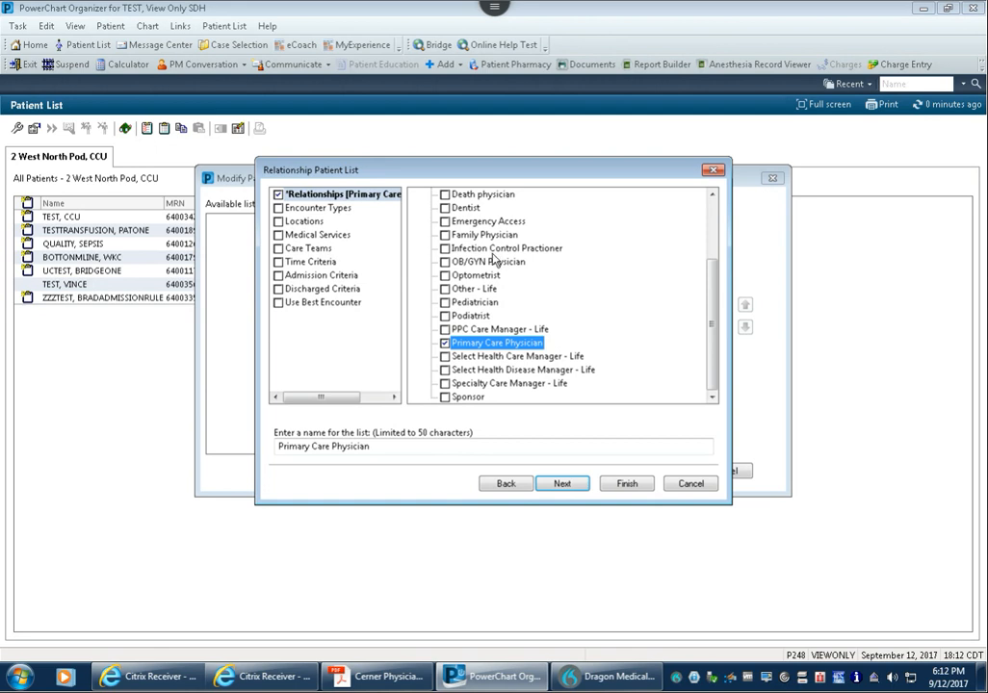
{"action": "left_click", "coordinate": [445, 235]}
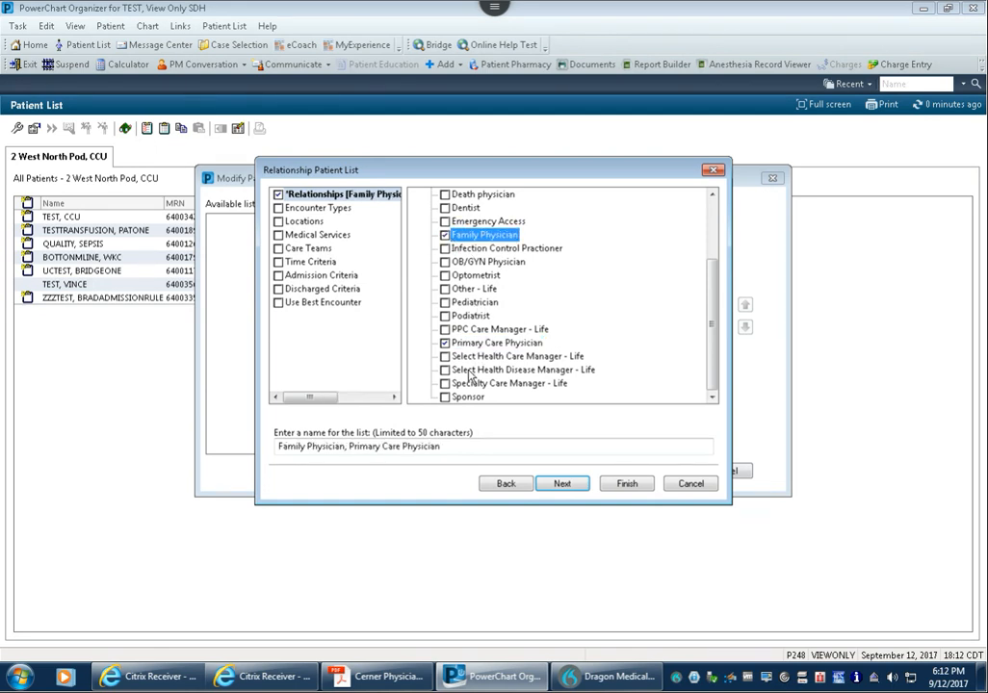
- Add the Referring Physician visit relationship to the new list's criteria
{"action": "scroll", "coordinate": [525, 311], "scroll_direction": "up", "scroll_amount": 2}
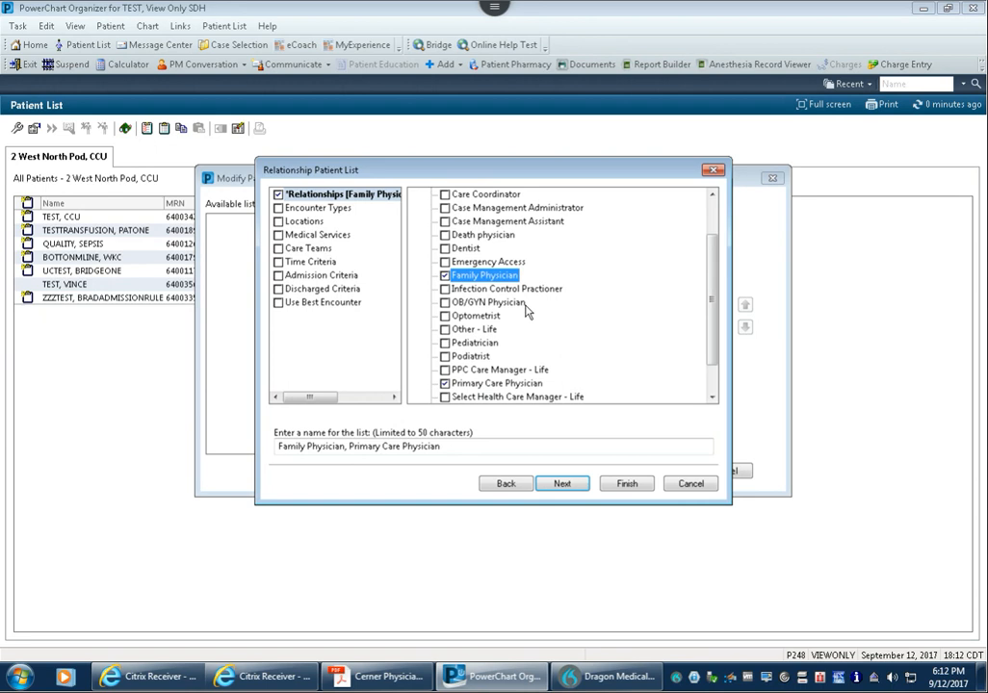
{"action": "scroll", "coordinate": [526, 310], "scroll_direction": "up", "scroll_amount": 1}
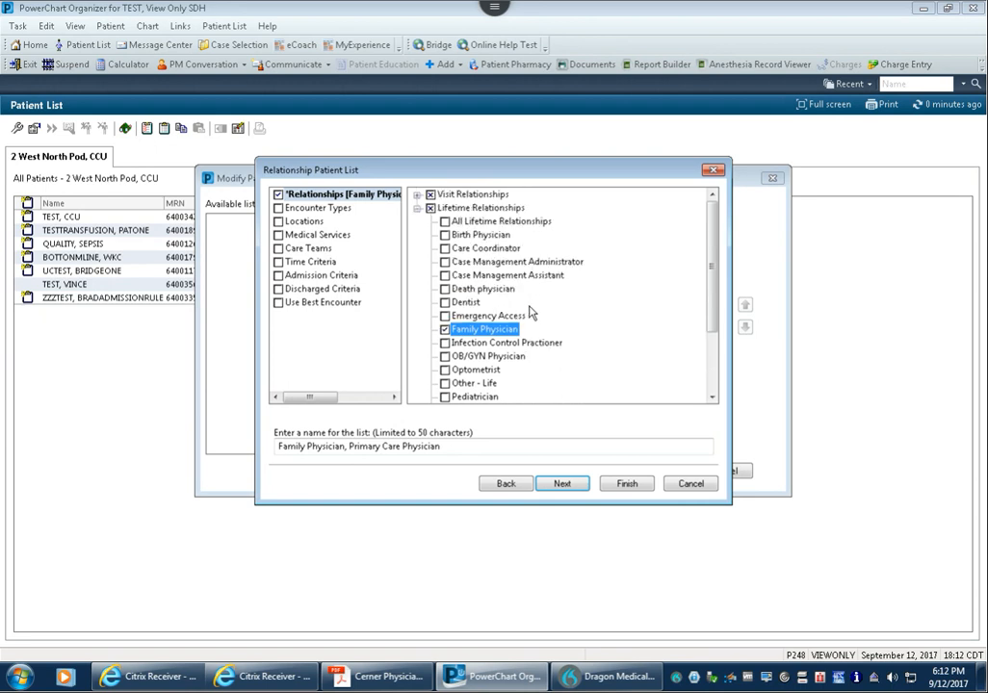
{"action": "left_click", "coordinate": [417, 208]}
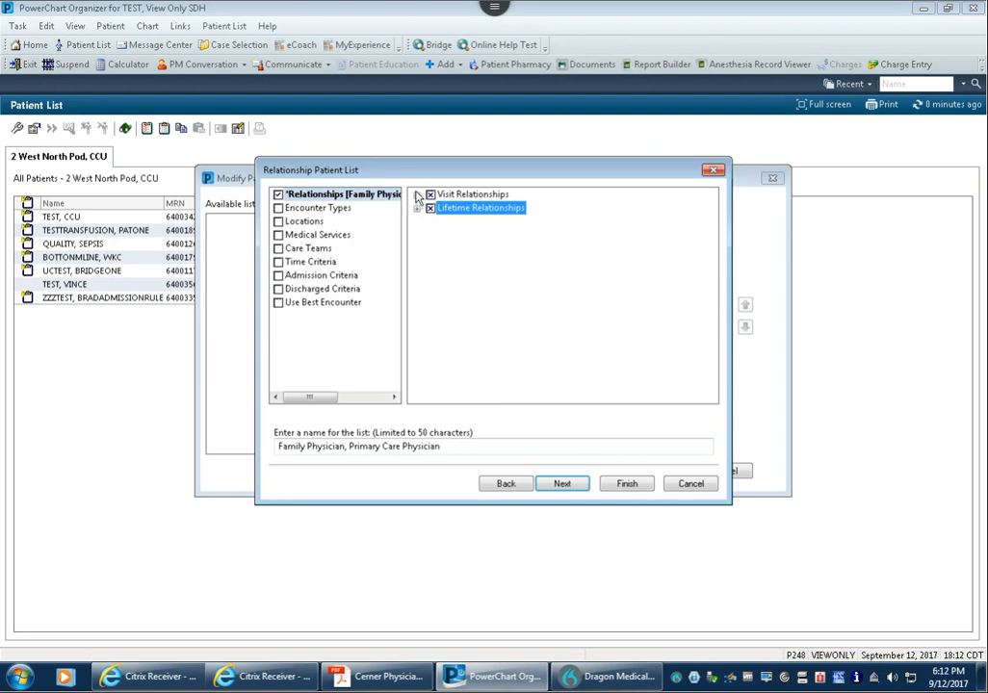
{"action": "left_click", "coordinate": [417, 196]}
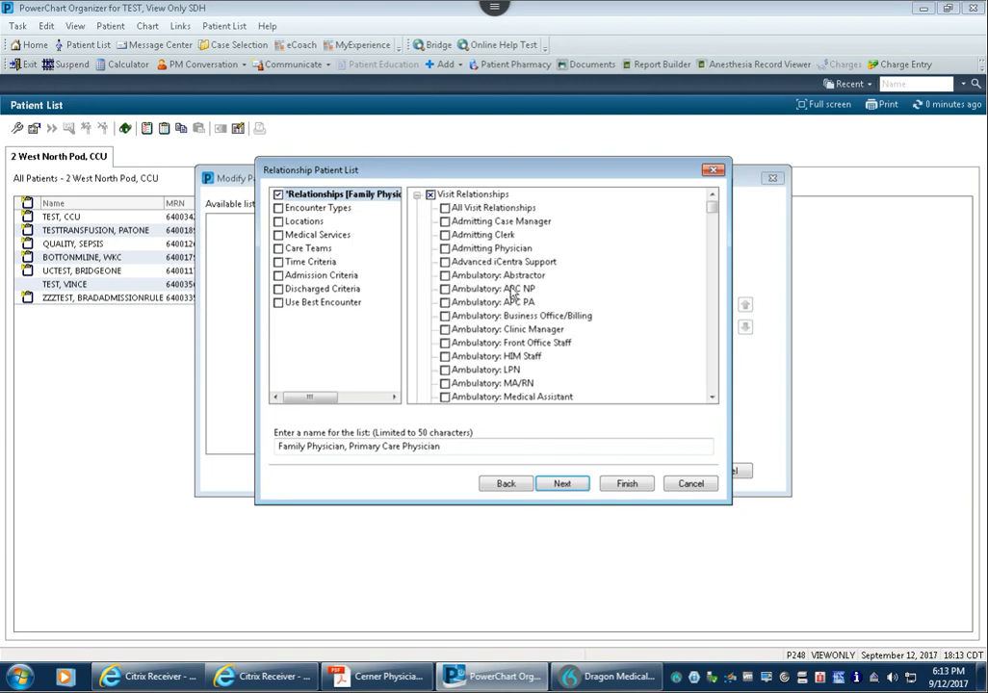
{"action": "scroll", "coordinate": [515, 297], "scroll_direction": "down", "scroll_amount": 20}
{"action": "scroll", "coordinate": [518, 301], "scroll_direction": "down", "scroll_amount": 20}
{"action": "scroll", "coordinate": [518, 300], "scroll_direction": "down", "scroll_amount": 12}
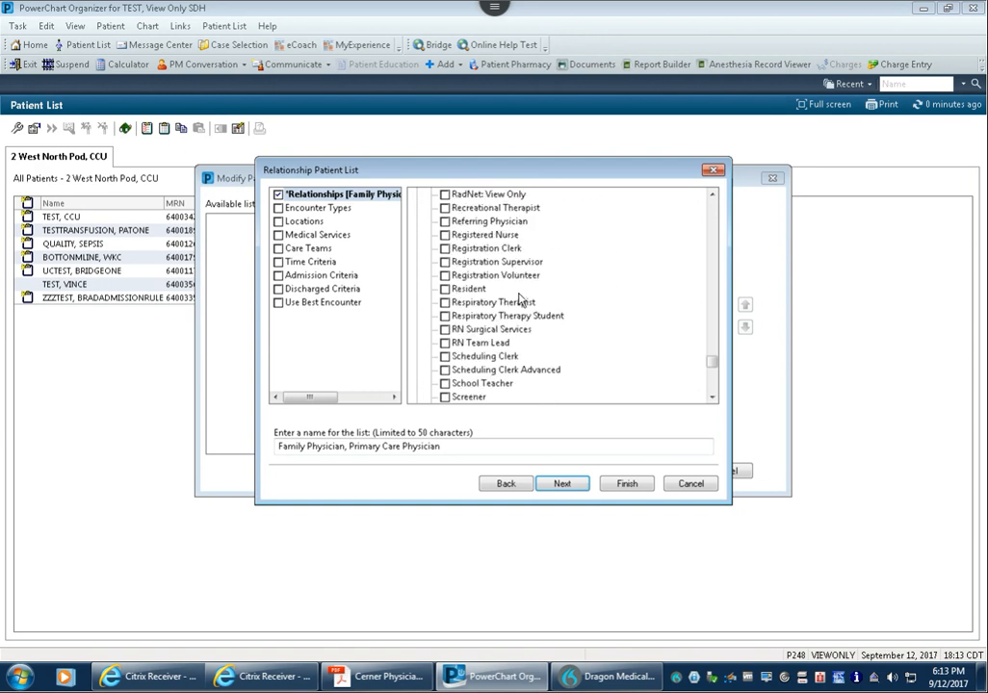
{"action": "scroll", "coordinate": [487, 284], "scroll_direction": "up", "scroll_amount": 1}
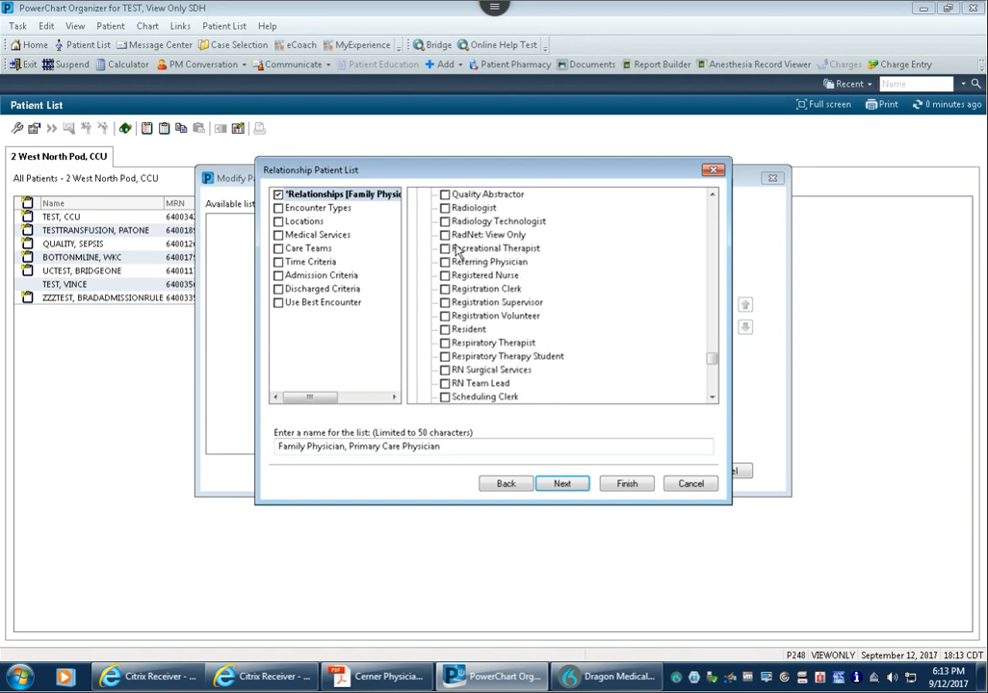
{"action": "left_click", "coordinate": [456, 265]}
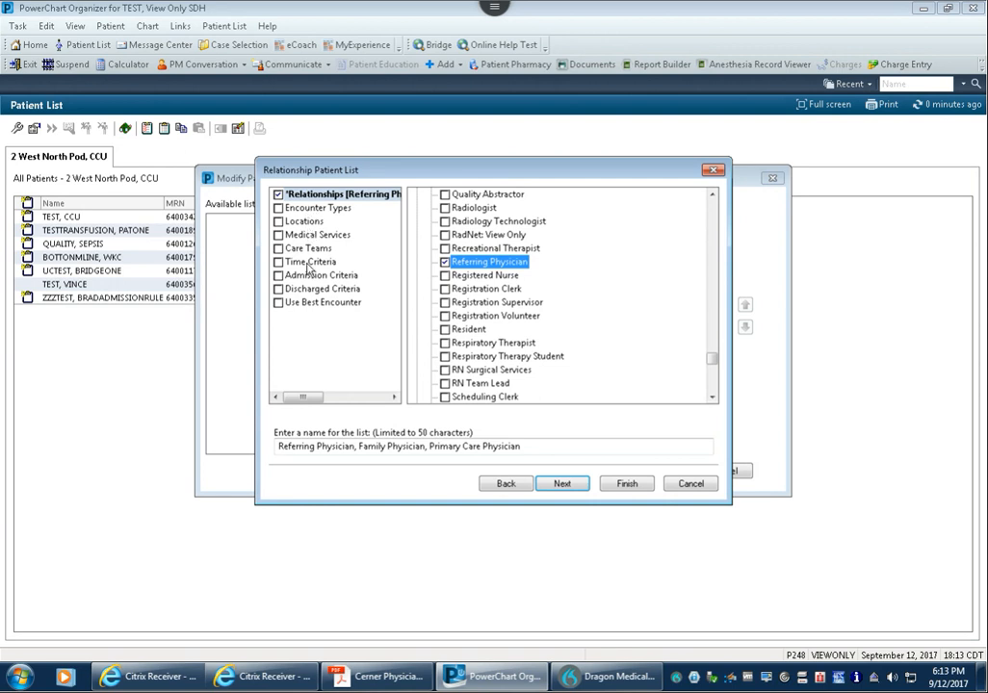
- Set the list's discharged criteria to only display patients that have not been discharged
{"action": "left_click", "coordinate": [280, 208]}
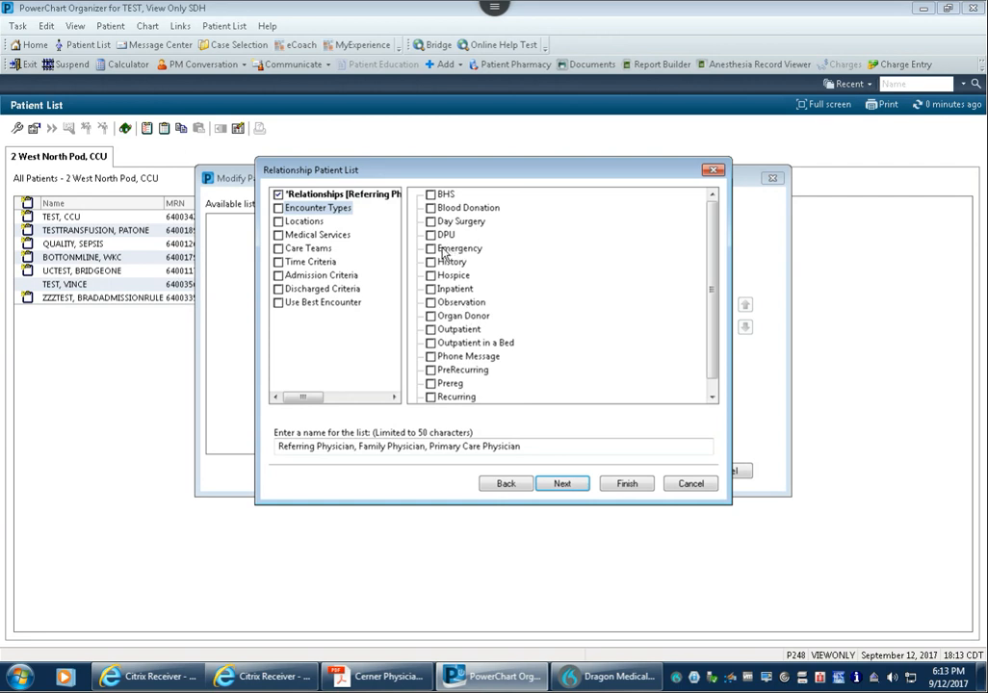
{"action": "left_click", "coordinate": [282, 293]}
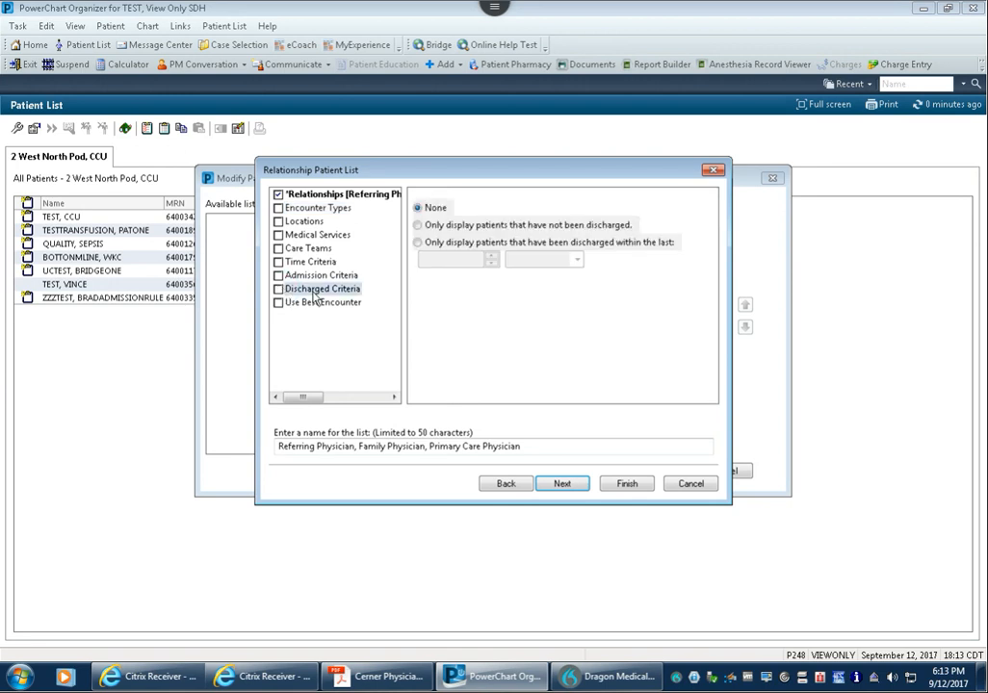
{"action": "left_click", "coordinate": [418, 227]}
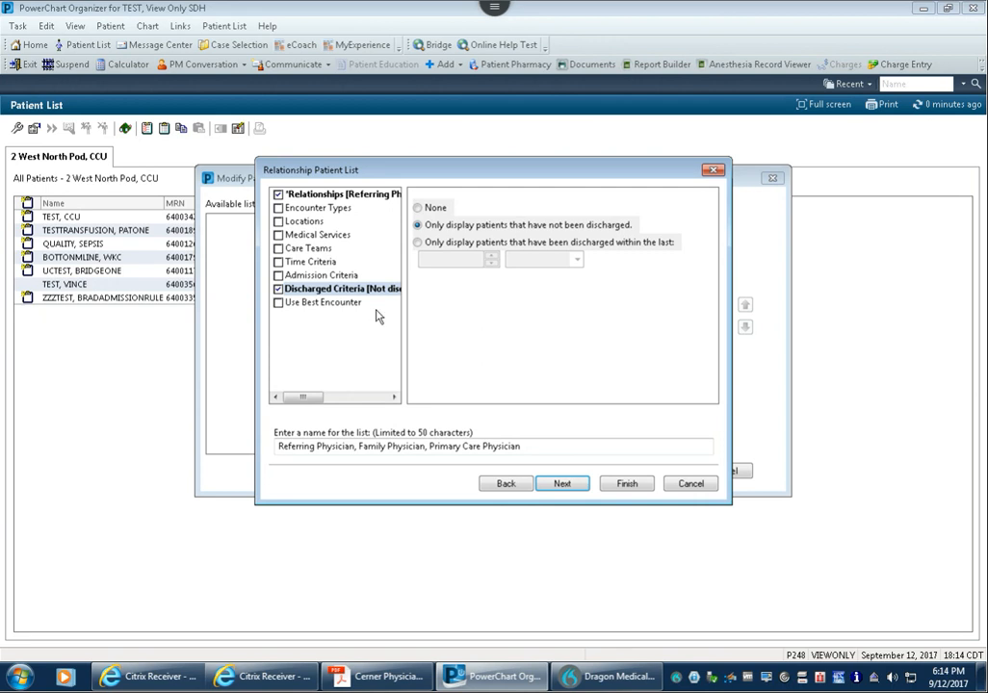
- Replace the list's name with the doctor's name followed by "Hospital List" and finish creating the list
{"action": "left_click_drag", "start_coordinate": [532, 446], "coordinate": [271, 460]}
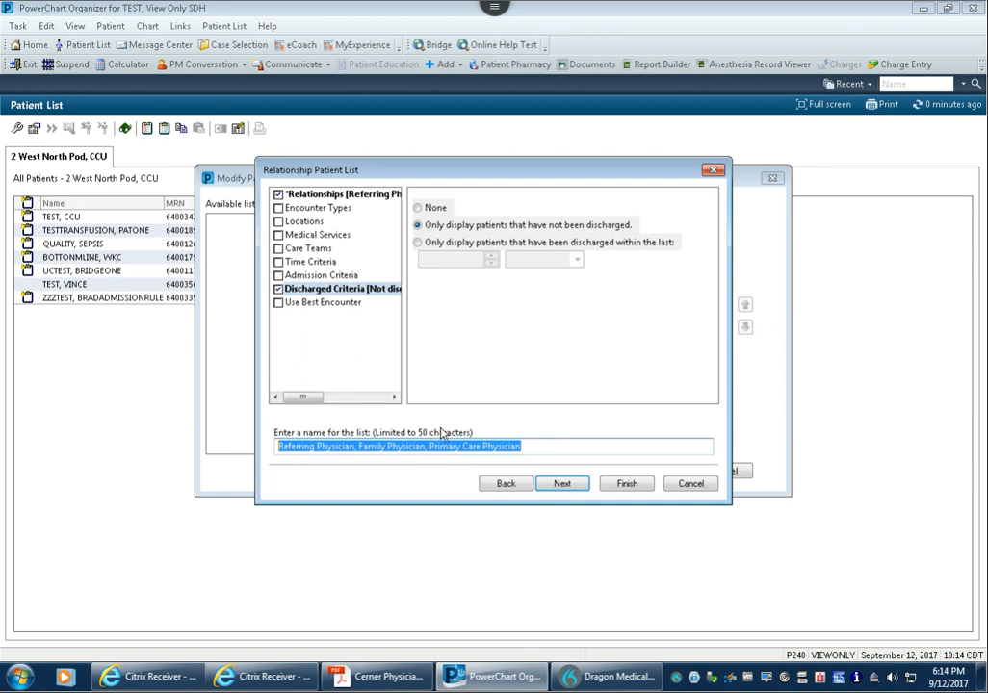
{"action": "type", "text": "Dr. Smith's Hospital List"}
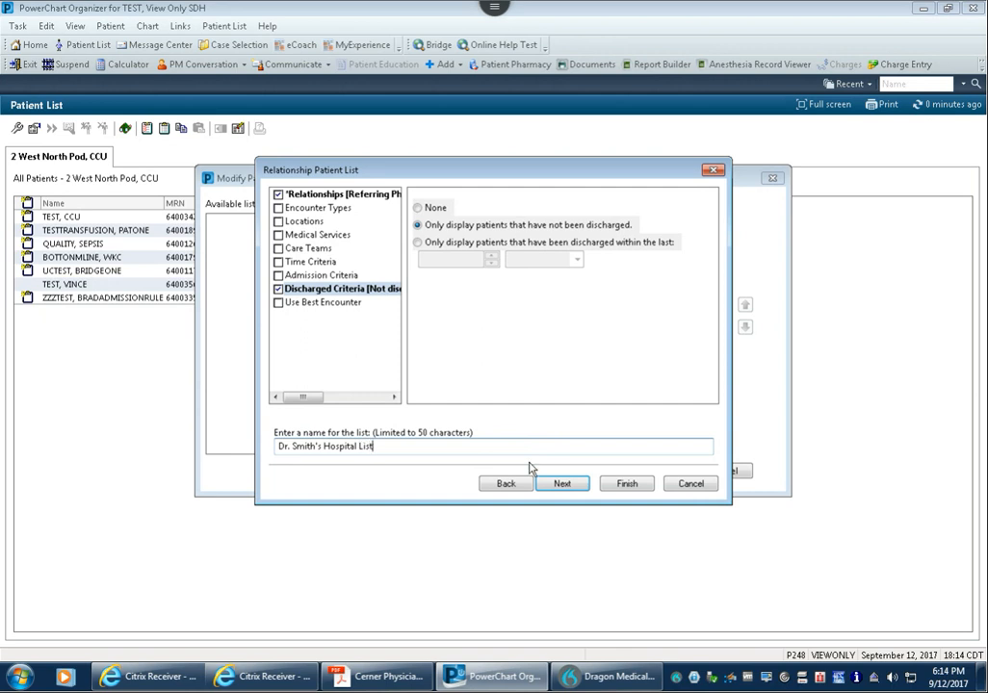
{"action": "left_click", "coordinate": [631, 485]}
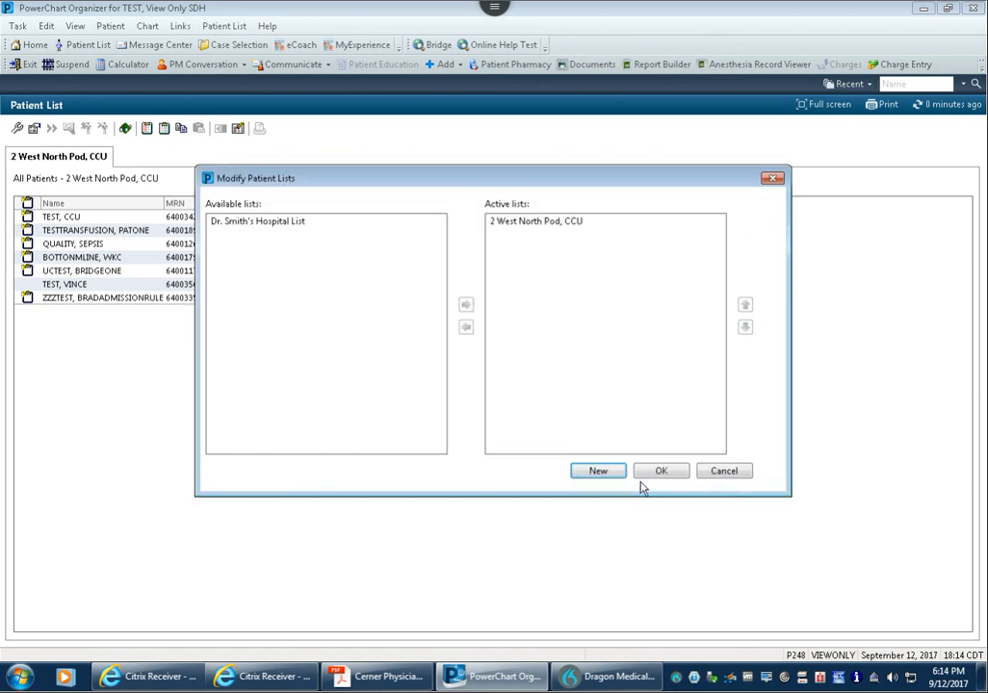
- Make the new hospital list active, remove 2 West North Pod, CCU from the active lists, and apply the changes
{"action": "left_click", "coordinate": [271, 224]}
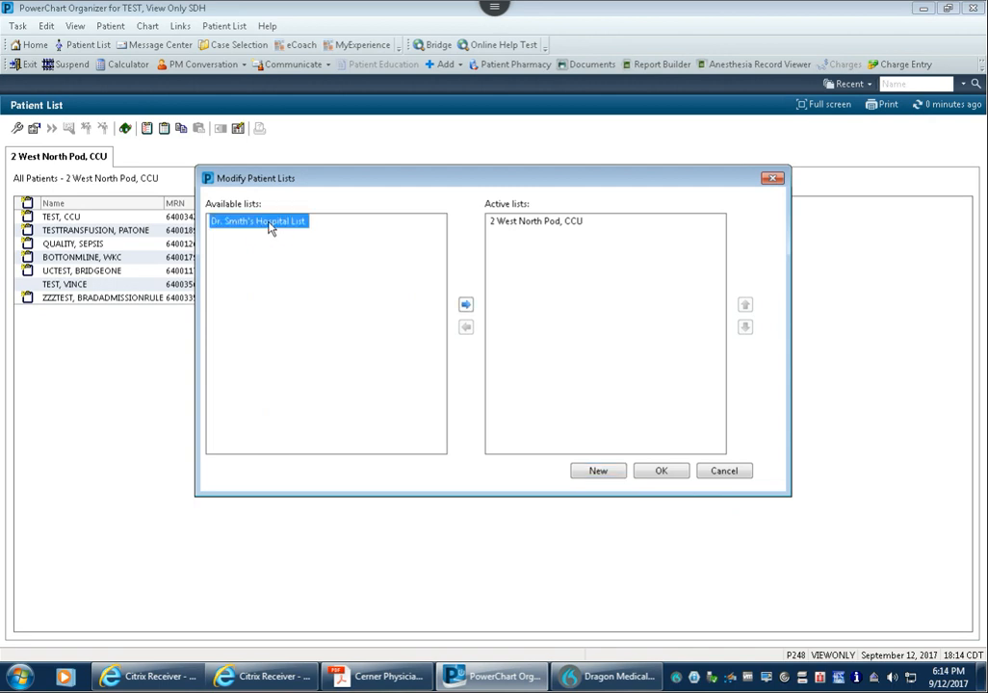
{"action": "left_click", "coordinate": [466, 306]}
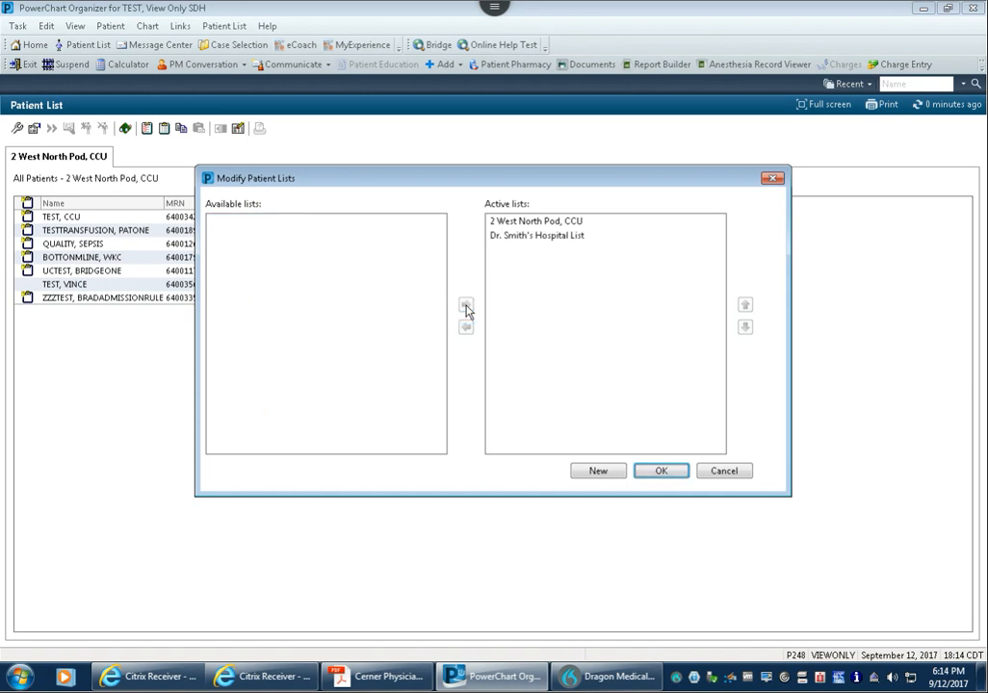
{"action": "left_click", "coordinate": [547, 223]}
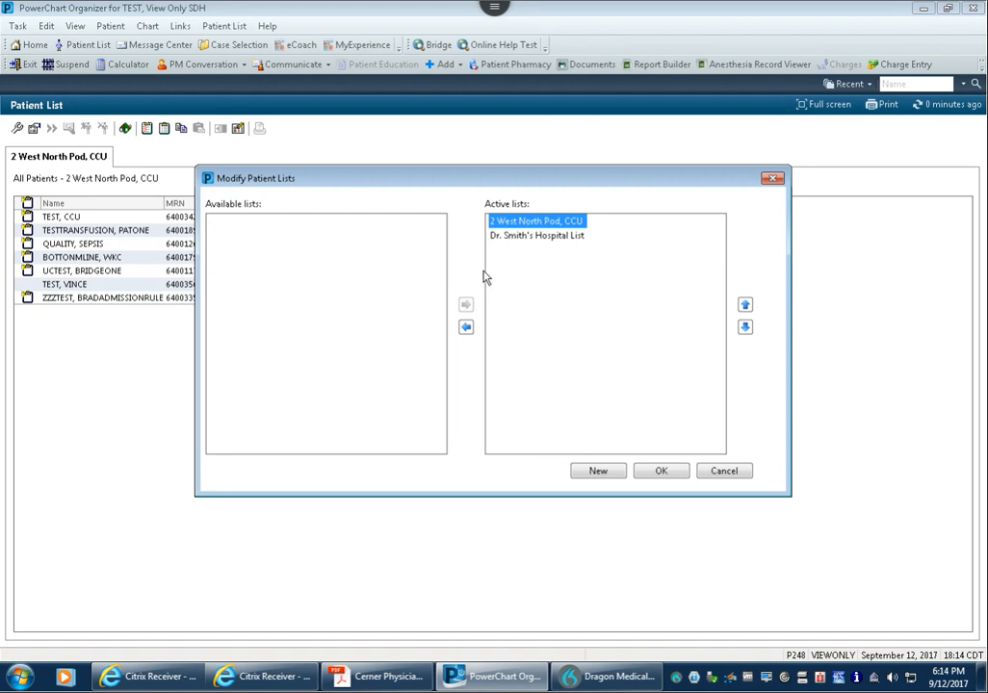
{"action": "left_click", "coordinate": [466, 329]}
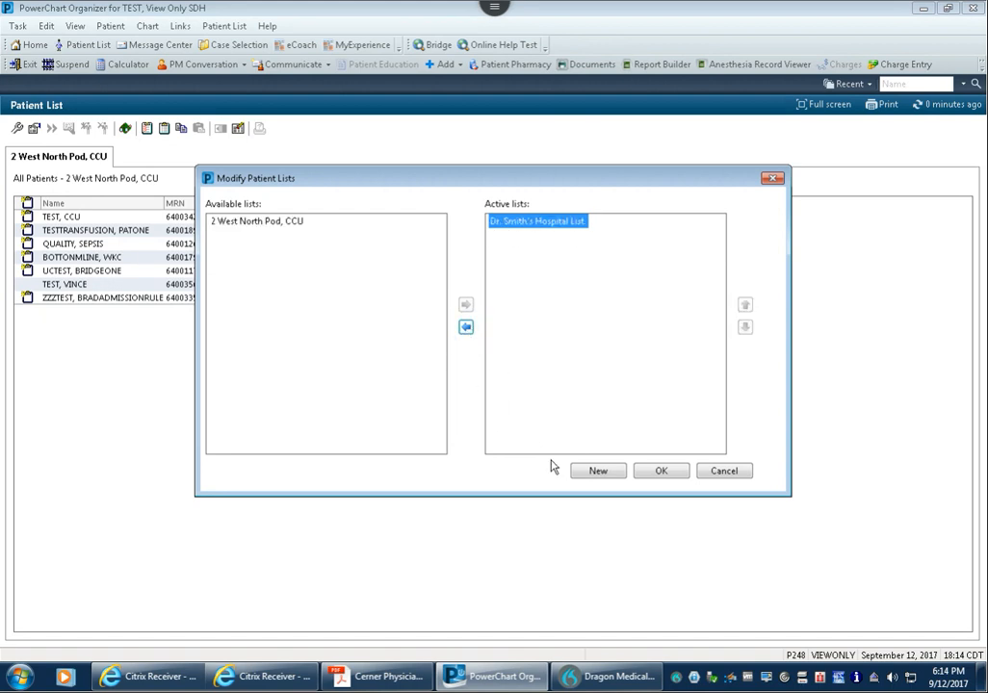
{"action": "left_click", "coordinate": [661, 472]}
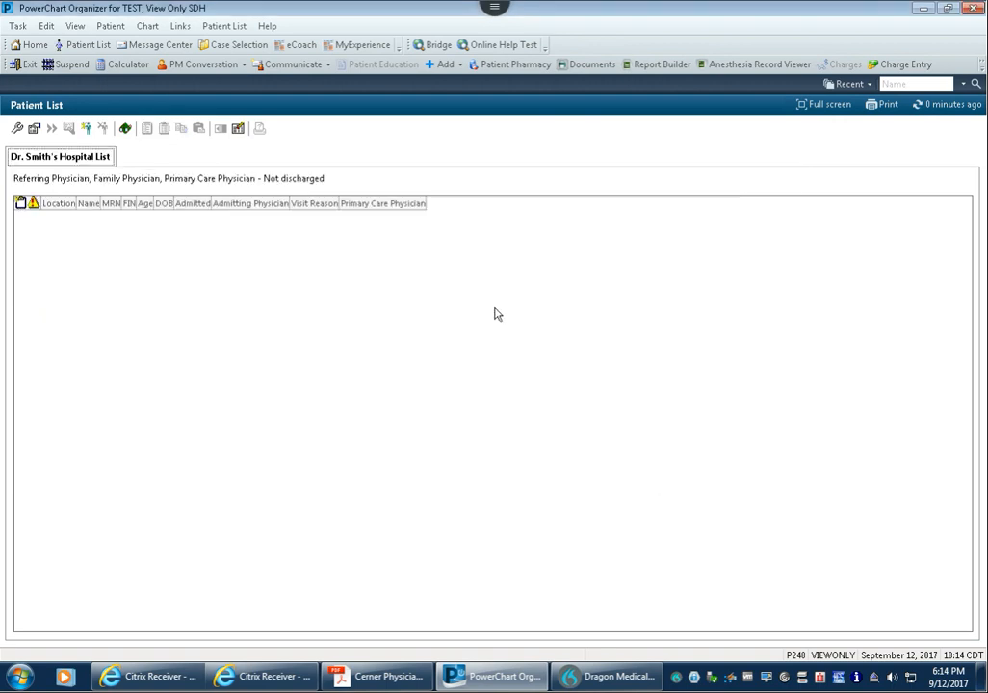
- Customize the hospital list's columns to use a custom sort by Location in ascending order
{"action": "left_click", "coordinate": [238, 130]}
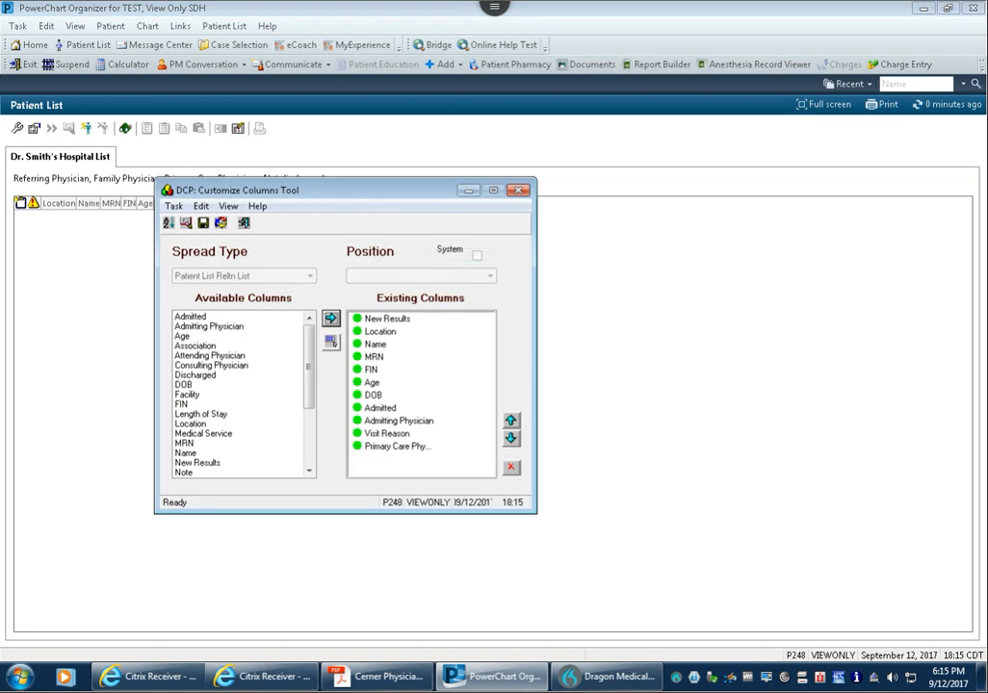
{"action": "left_click", "coordinate": [168, 222]}
{"action": "left_click", "coordinate": [258, 300]}
{"action": "left_click", "coordinate": [358, 337]}
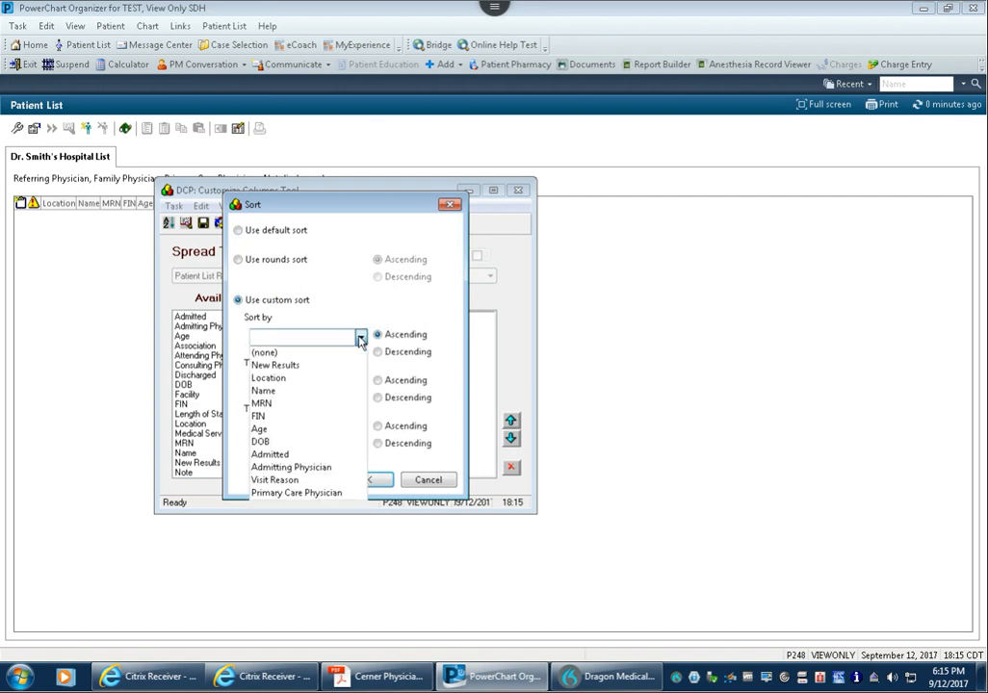
{"action": "left_click", "coordinate": [294, 380]}
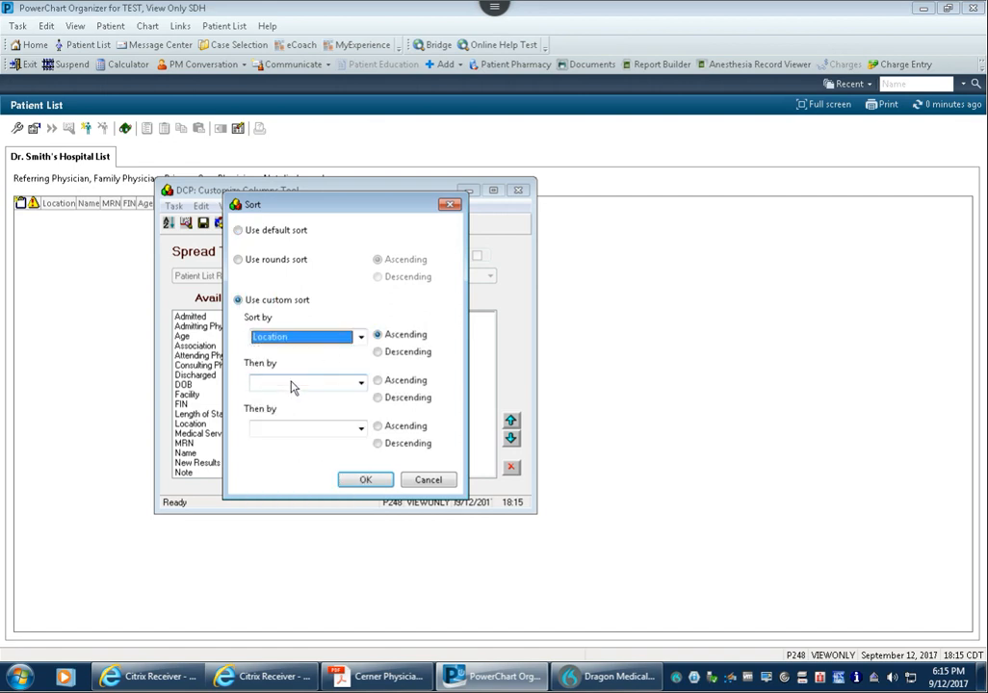
{"action": "left_click", "coordinate": [364, 478]}
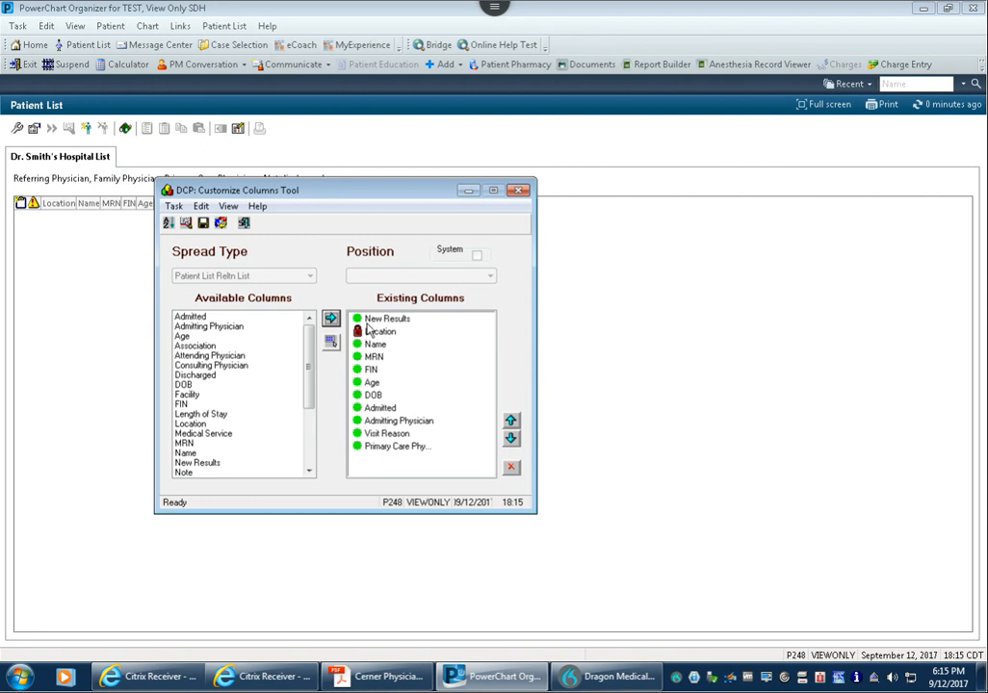
- Review the available columns and add Consulting Physician to the hospital list's existing columns
{"action": "left_click_drag", "start_coordinate": [308, 371], "coordinate": [308, 447]}
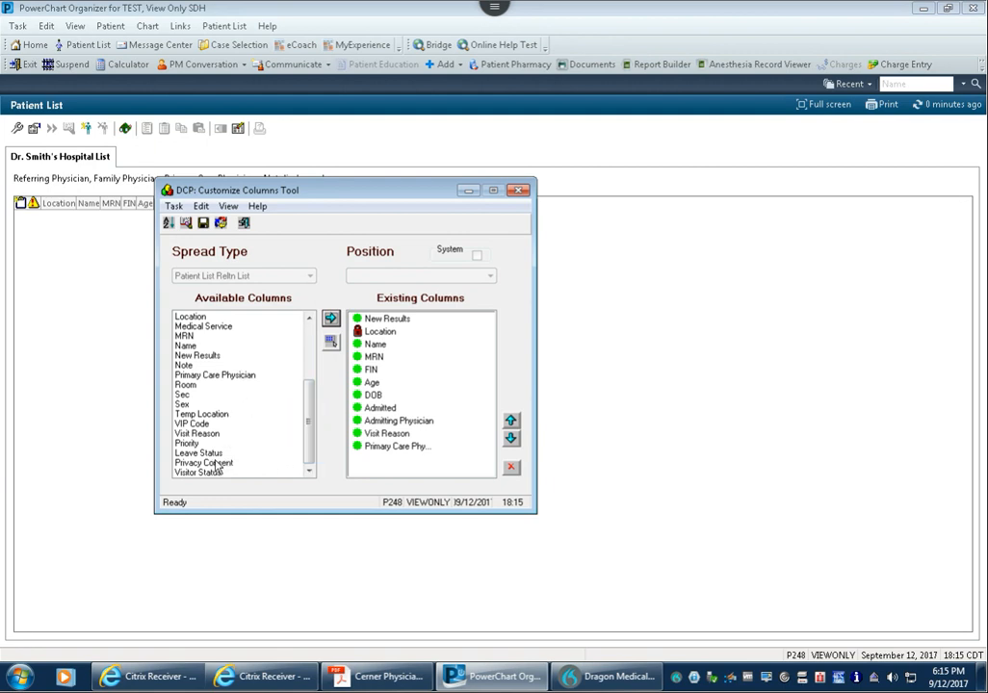
{"action": "left_click_drag", "start_coordinate": [305, 412], "coordinate": [308, 309]}
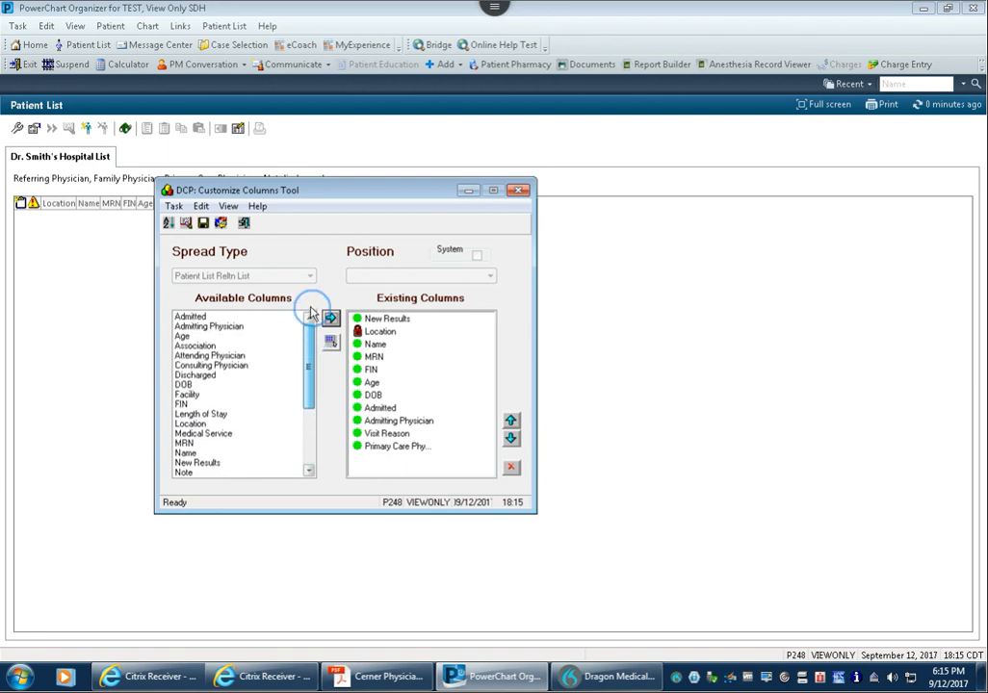
{"action": "left_click", "coordinate": [229, 366]}
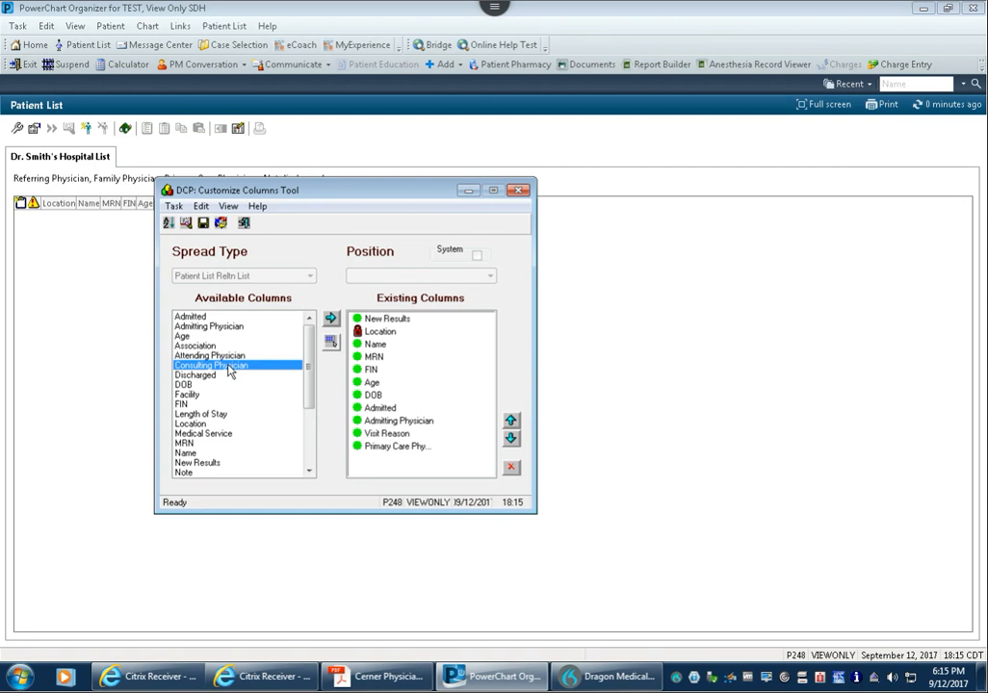
{"action": "left_click", "coordinate": [330, 319]}
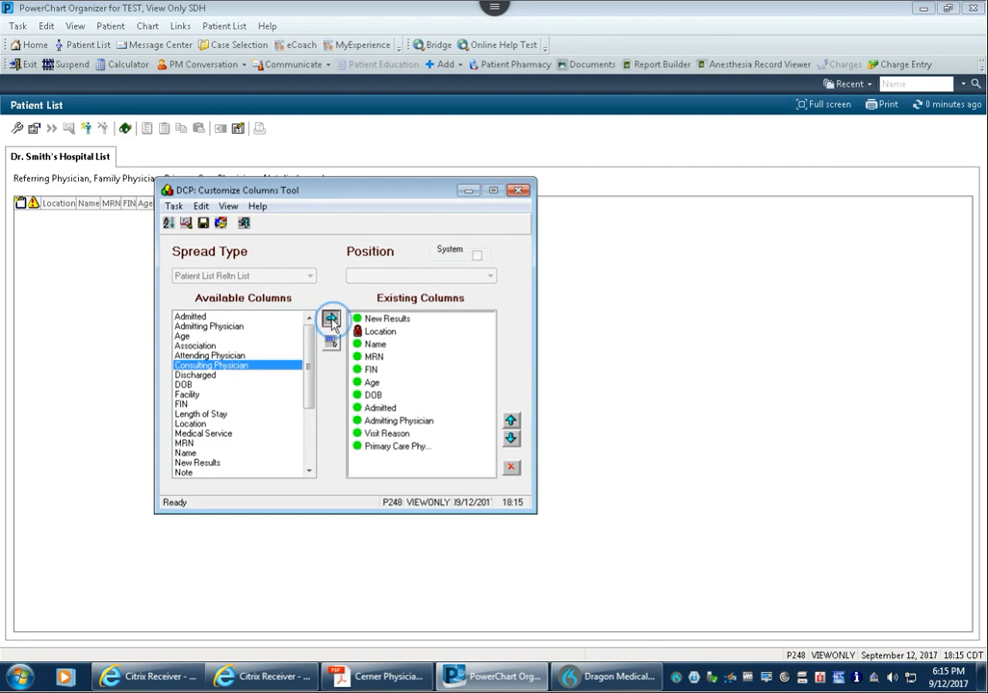
{"action": "left_click", "coordinate": [390, 460]}
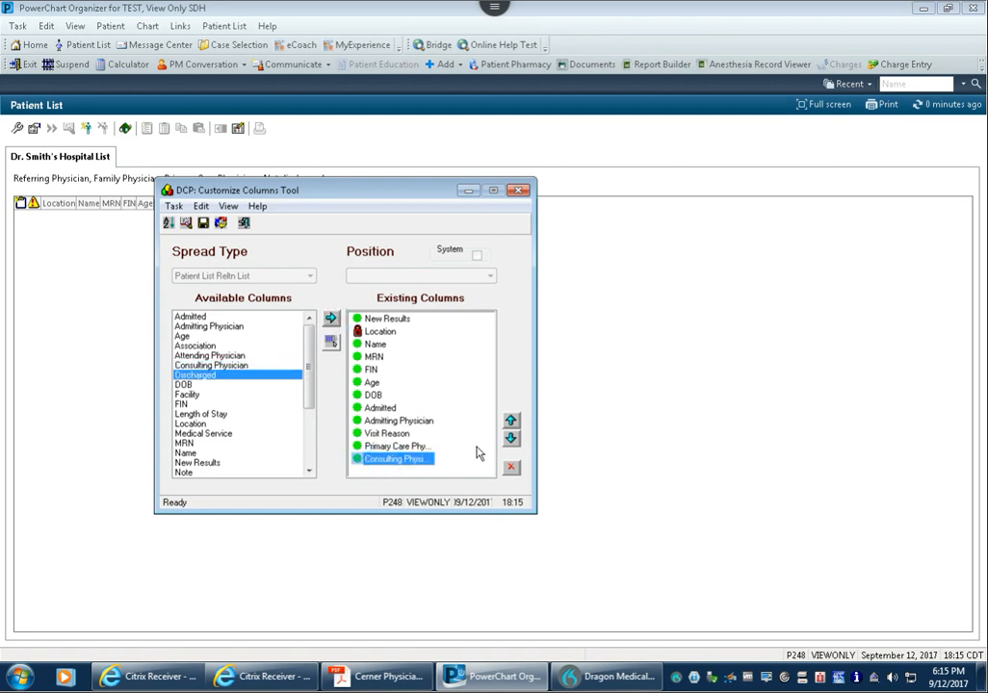
- Move the Consulting Physician column directly after Admitting Physician, then save the column setup and exit the customization tool
{"action": "left_click", "coordinate": [510, 422]}
{"action": "left_click", "coordinate": [510, 422]}
{"action": "left_click", "coordinate": [510, 422]}
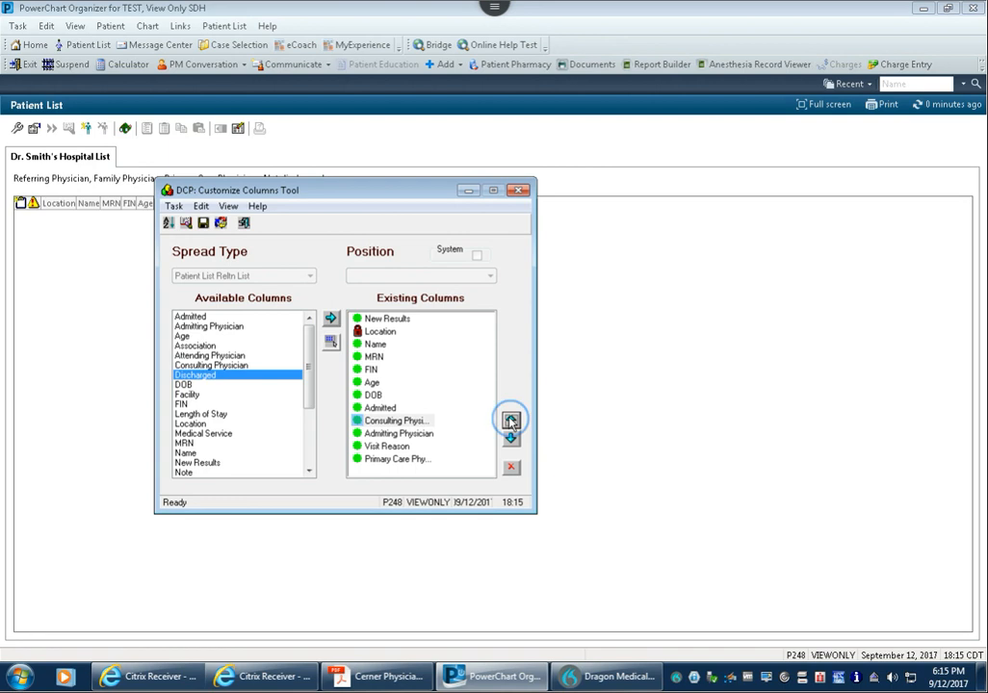
{"action": "left_click", "coordinate": [510, 422]}
{"action": "left_click", "coordinate": [511, 439]}
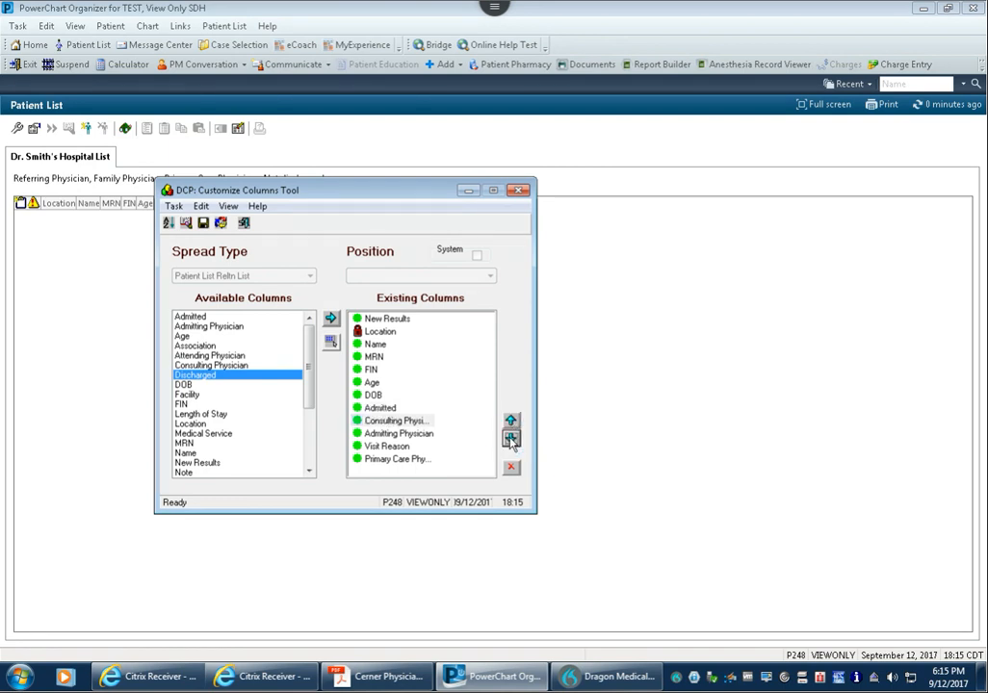
{"action": "left_click", "coordinate": [511, 438]}
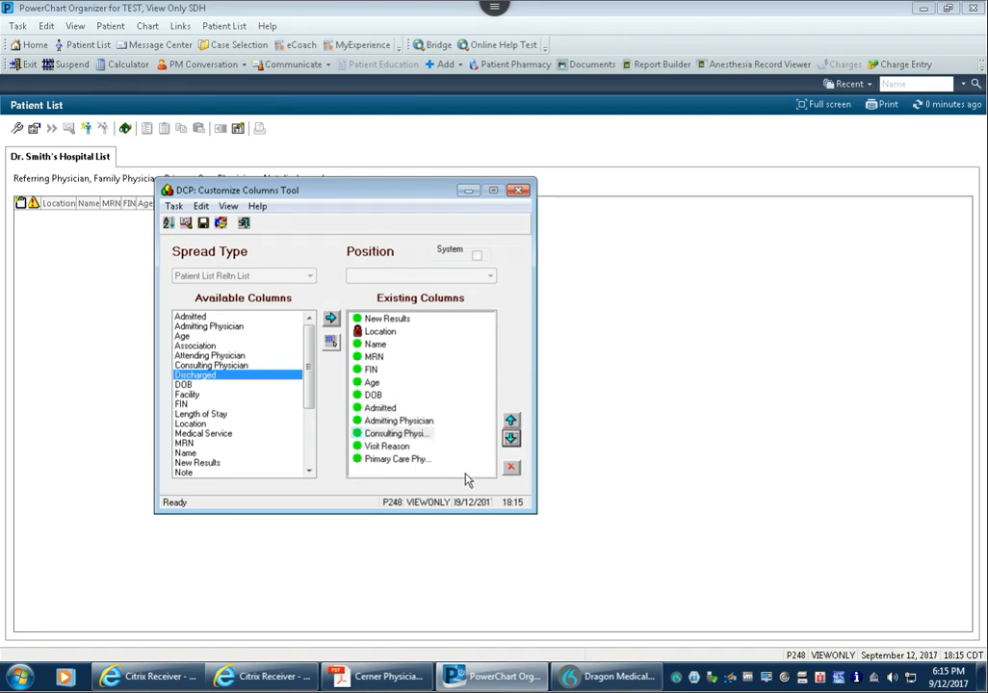
{"action": "left_click", "coordinate": [204, 227]}
{"action": "left_click", "coordinate": [249, 227]}
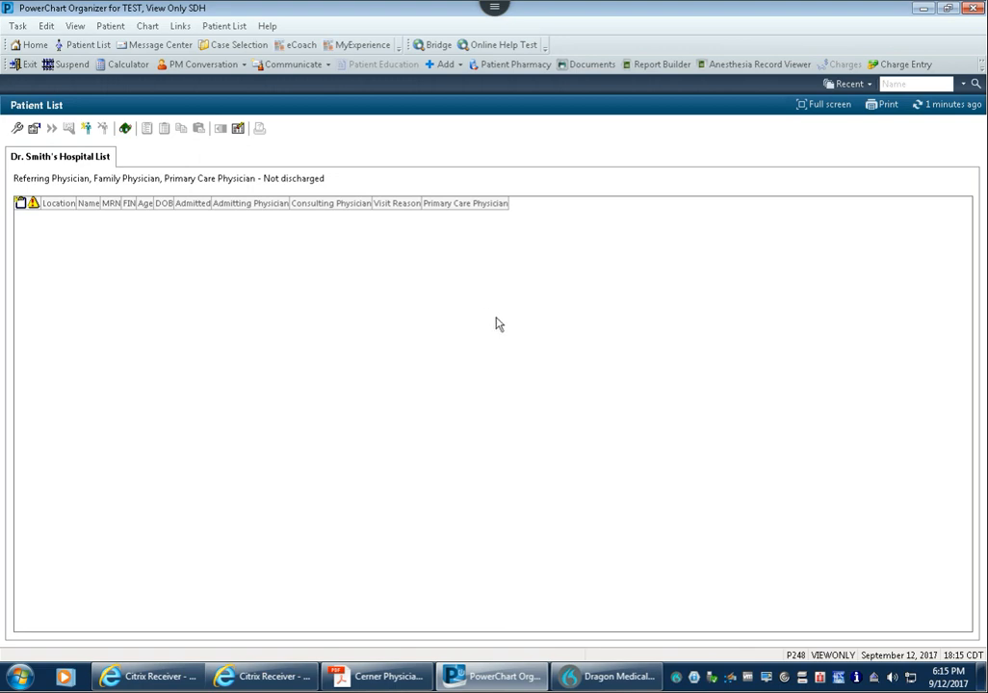
- Start creating a new patient list of the Provider Group type
{"action": "left_click", "coordinate": [17, 130]}
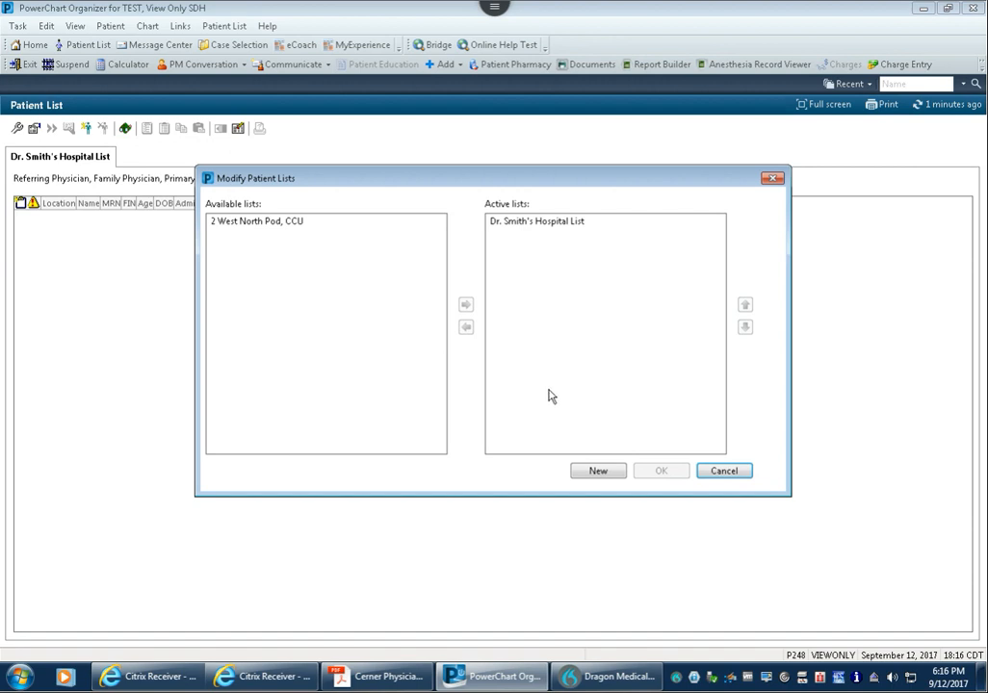
{"action": "left_click", "coordinate": [600, 472]}
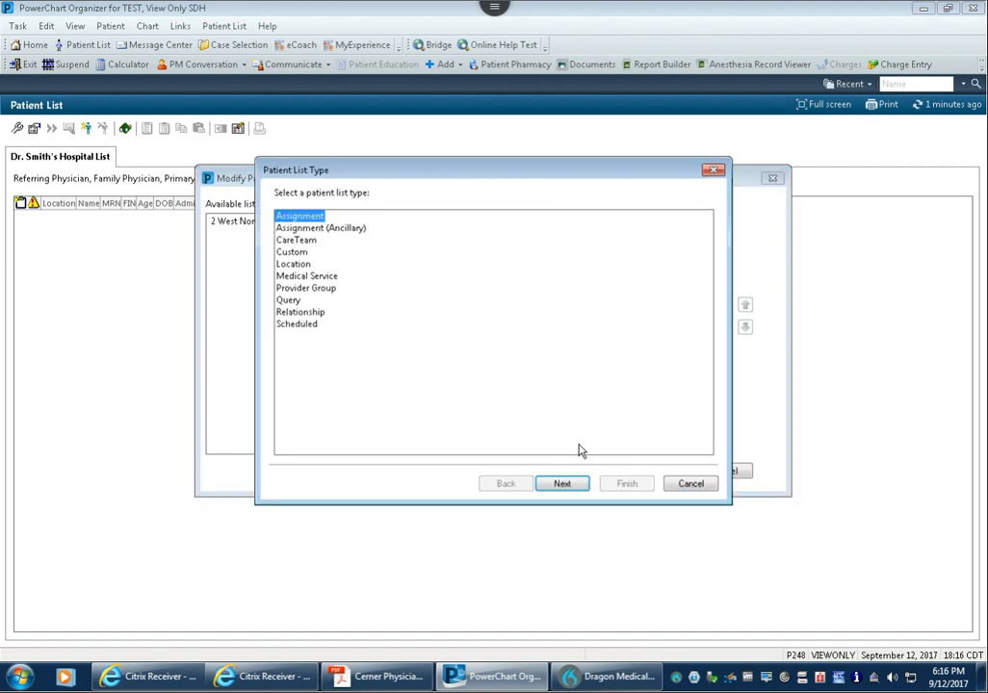
{"action": "left_click", "coordinate": [297, 265]}
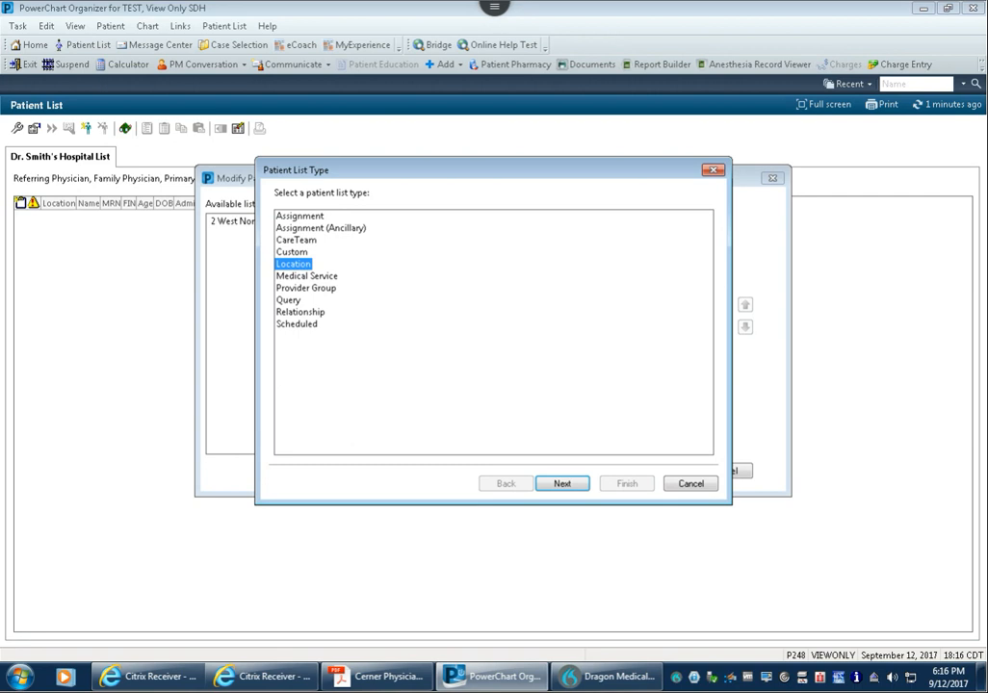
{"action": "left_click", "coordinate": [320, 293]}
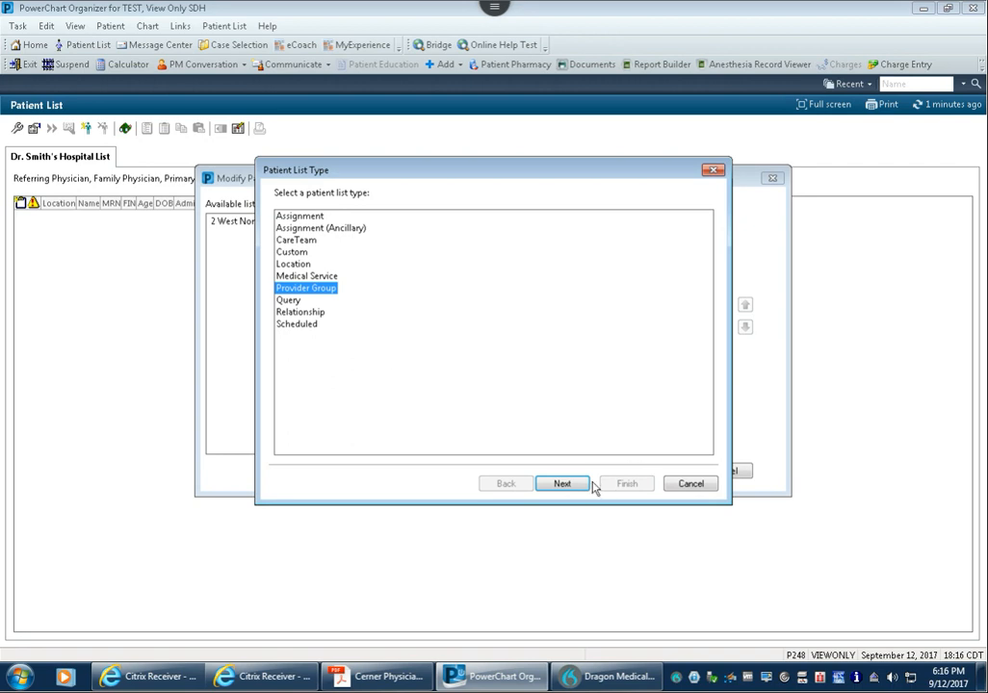
{"action": "left_click", "coordinate": [561, 483]}
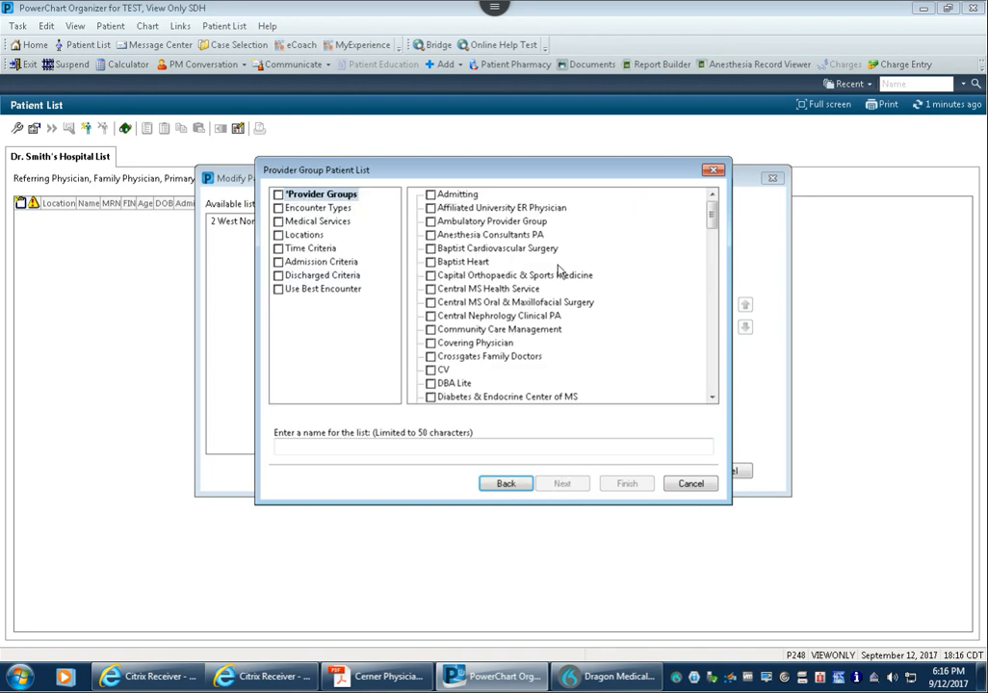
- Include the St. Dominic Hospital Medicine provider group and set the discharged criteria to only display patients that have not been discharged
{"action": "left_click", "coordinate": [714, 253]}
{"action": "left_click_drag", "start_coordinate": [714, 253], "coordinate": [711, 359]}
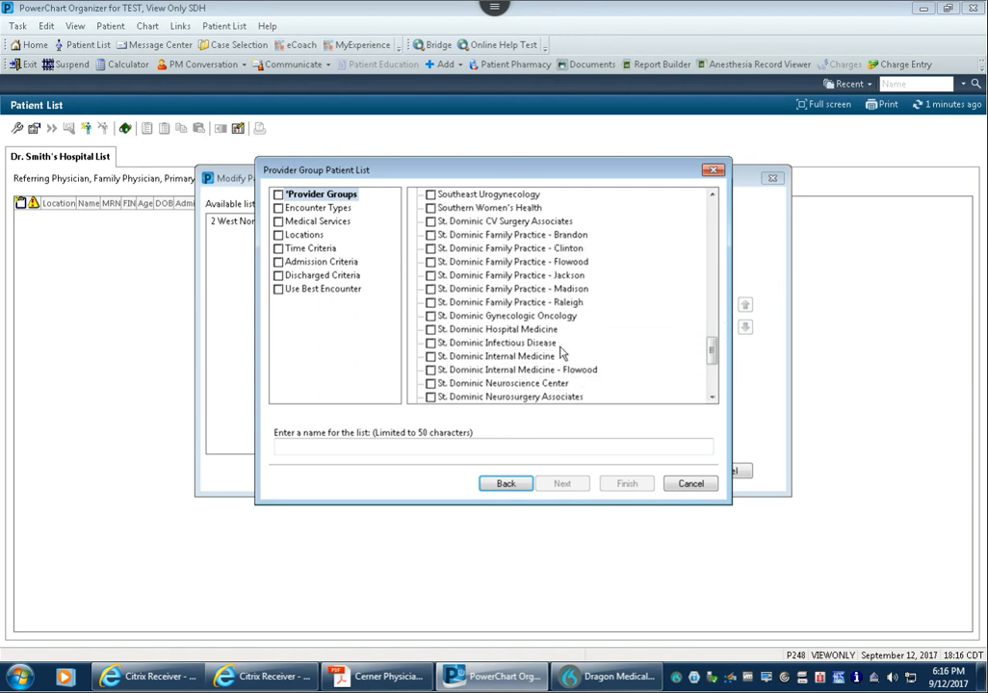
{"action": "left_click", "coordinate": [431, 331]}
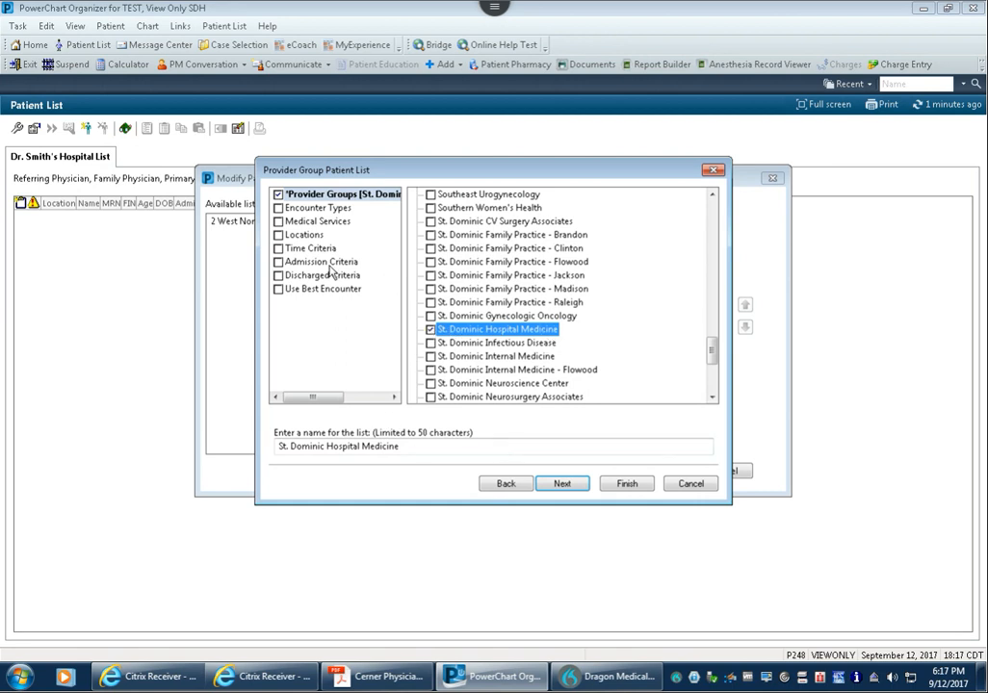
{"action": "left_click", "coordinate": [279, 279]}
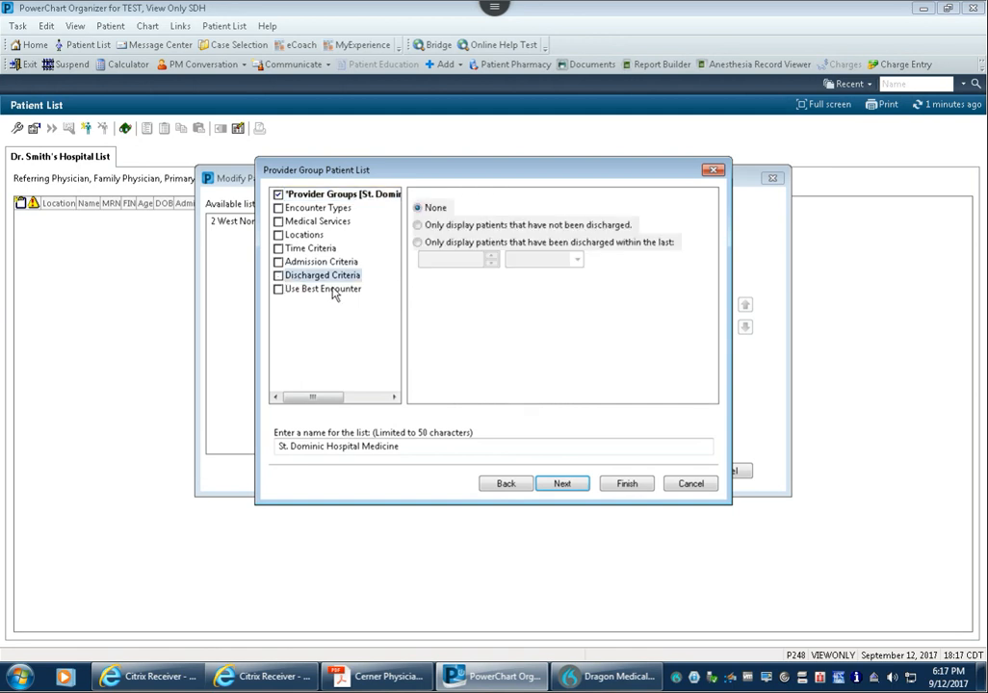
{"action": "left_click", "coordinate": [421, 225]}
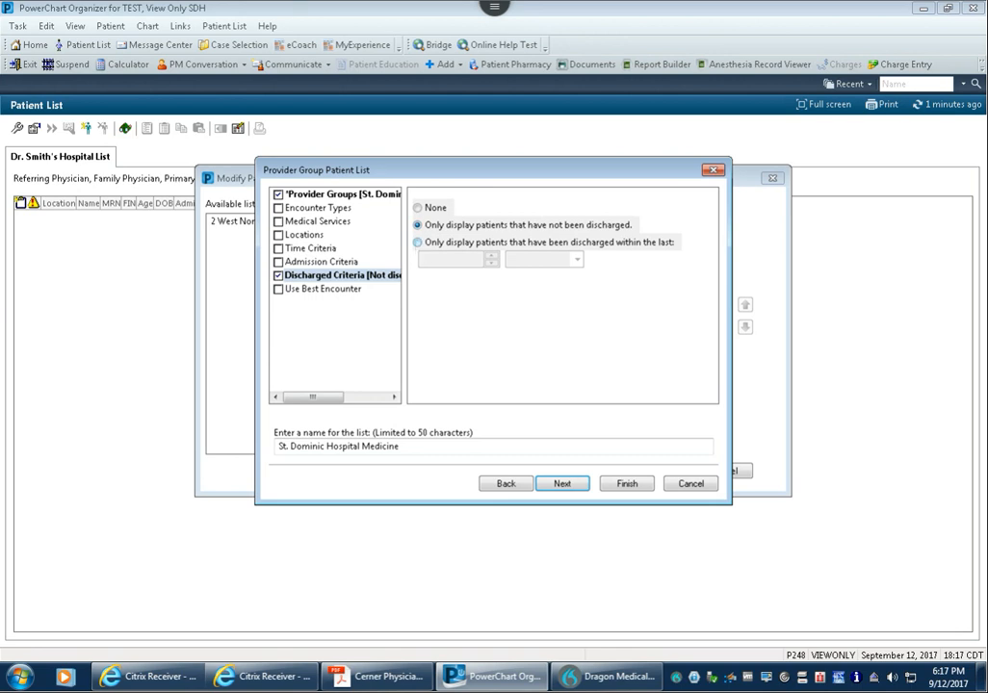
{"action": "left_click", "coordinate": [418, 243]}
{"action": "left_click", "coordinate": [577, 261]}
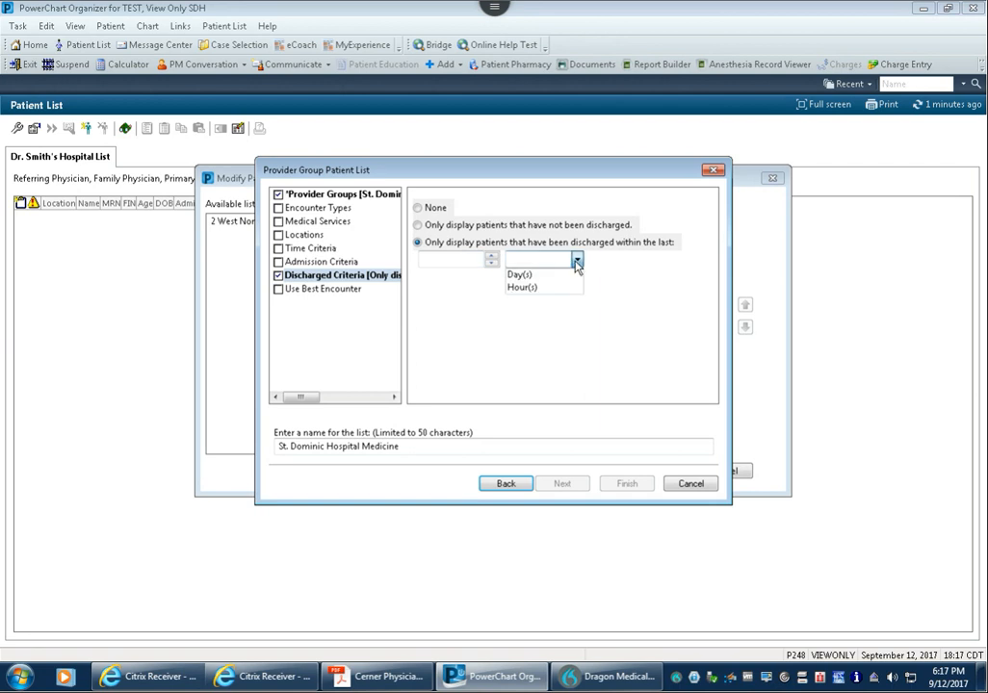
{"action": "left_click", "coordinate": [472, 260]}
{"action": "left_click", "coordinate": [489, 262]}
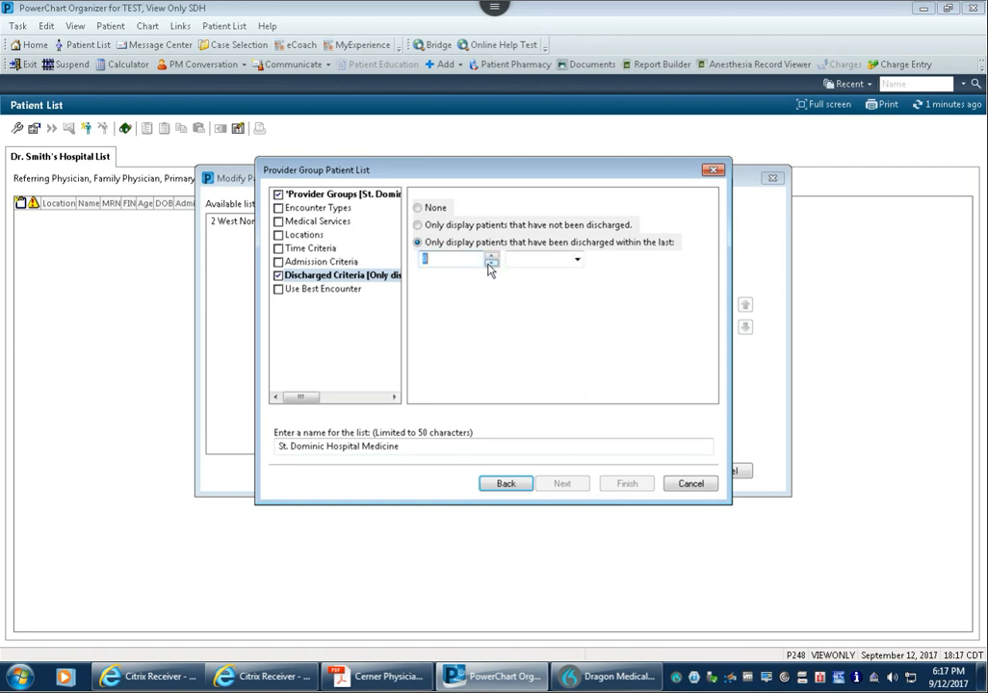
{"action": "left_click", "coordinate": [489, 260]}
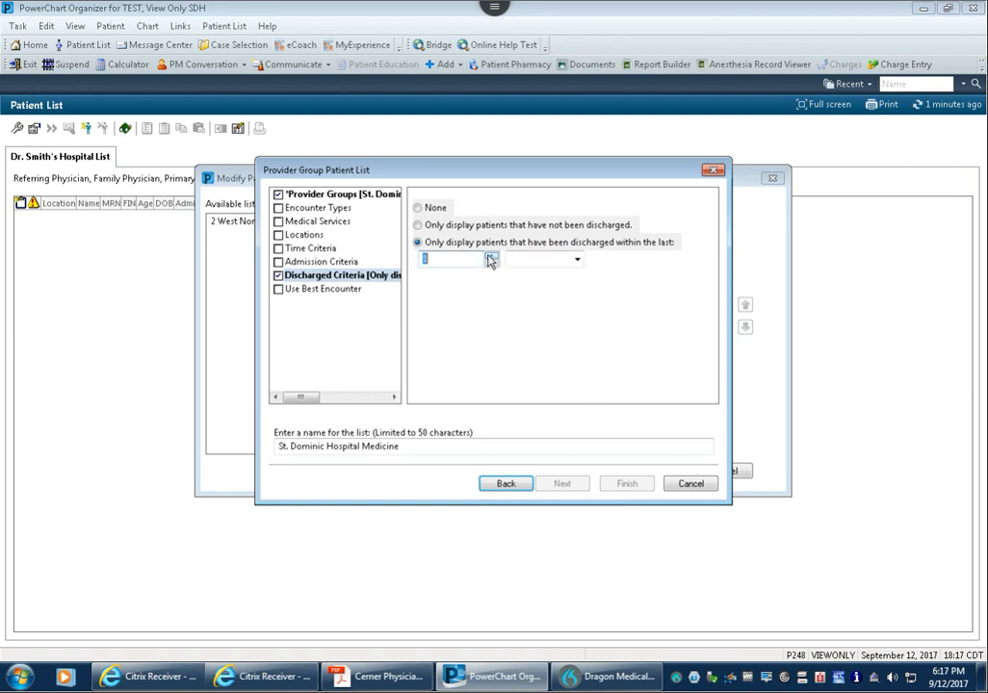
{"action": "type", "text": "4"}
{"action": "left_click", "coordinate": [577, 260]}
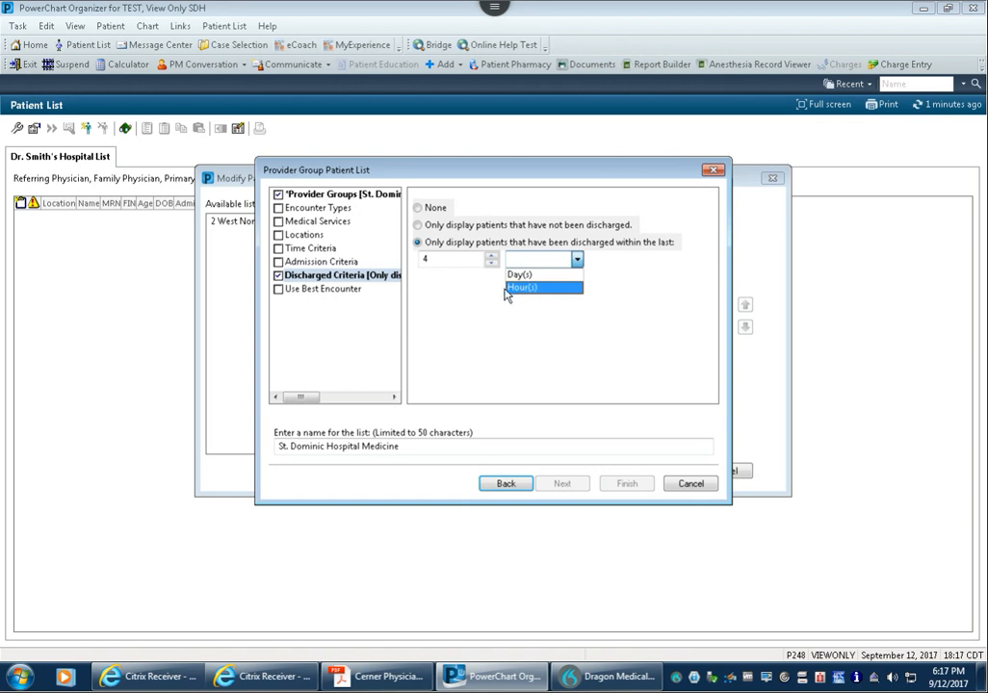
{"action": "left_click", "coordinate": [420, 232]}
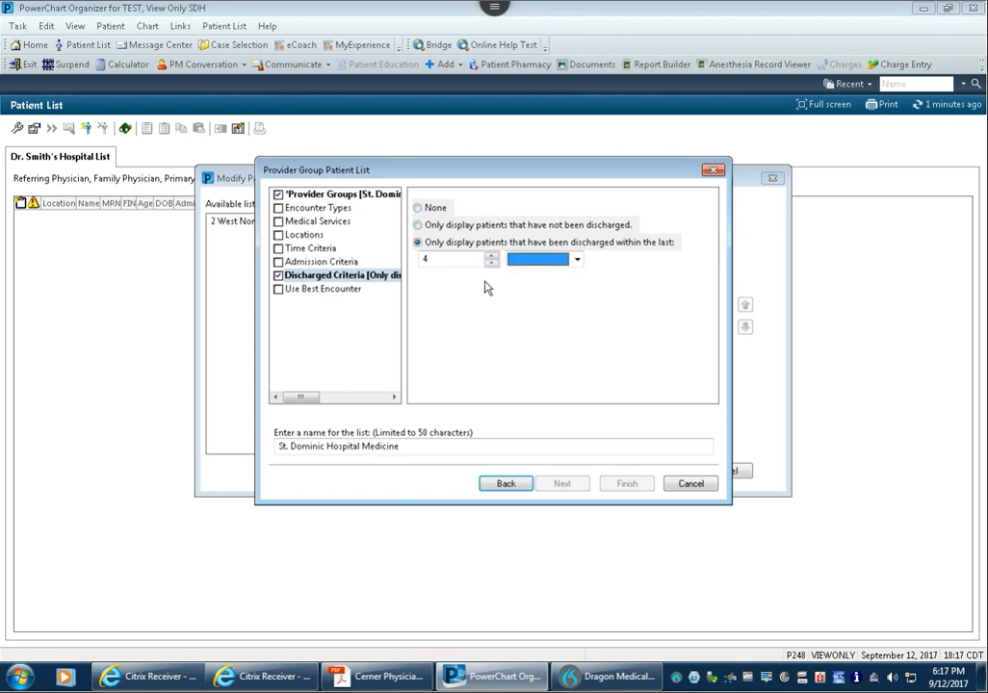
{"action": "left_click", "coordinate": [417, 226]}
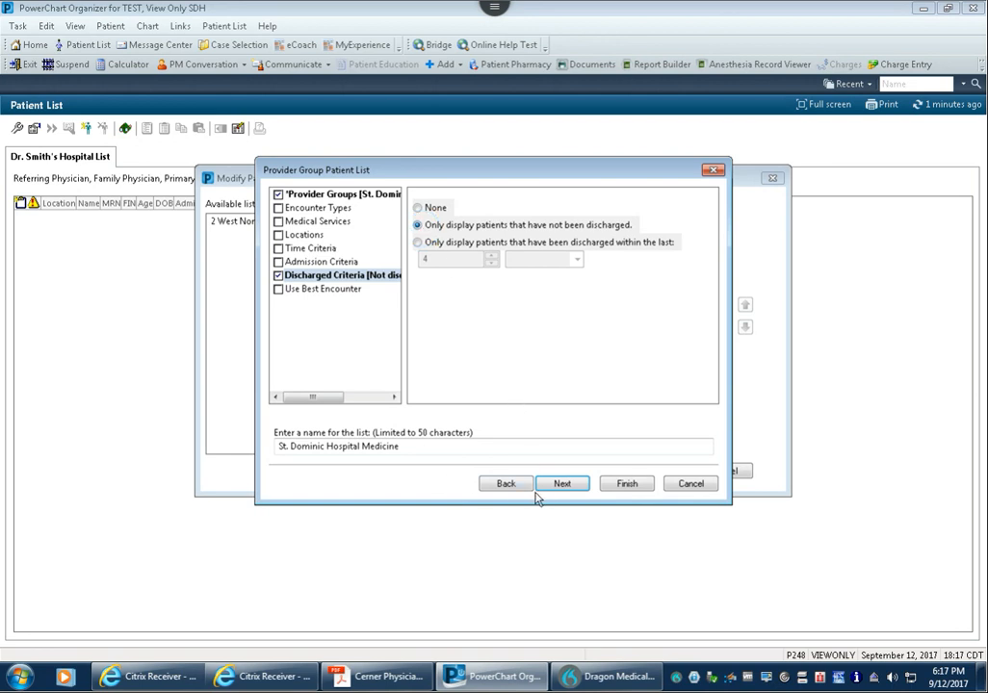
- Finish creating the St. Dominic Hospital Medicine list and apply it as an active patient list
{"action": "left_click", "coordinate": [628, 484]}
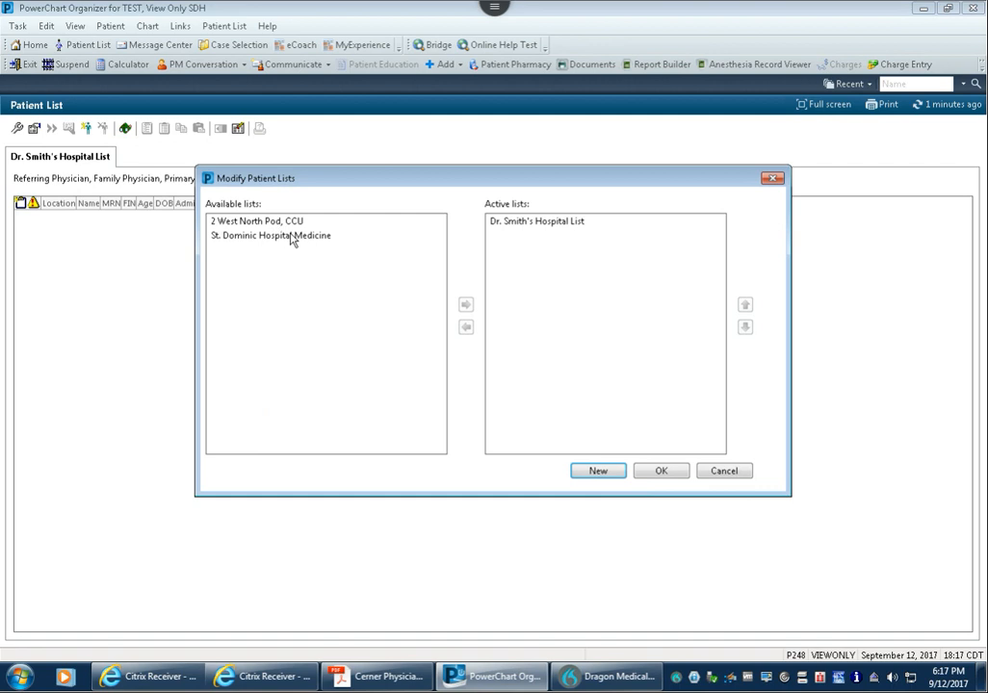
{"action": "left_click", "coordinate": [279, 235]}
{"action": "left_click", "coordinate": [466, 304]}
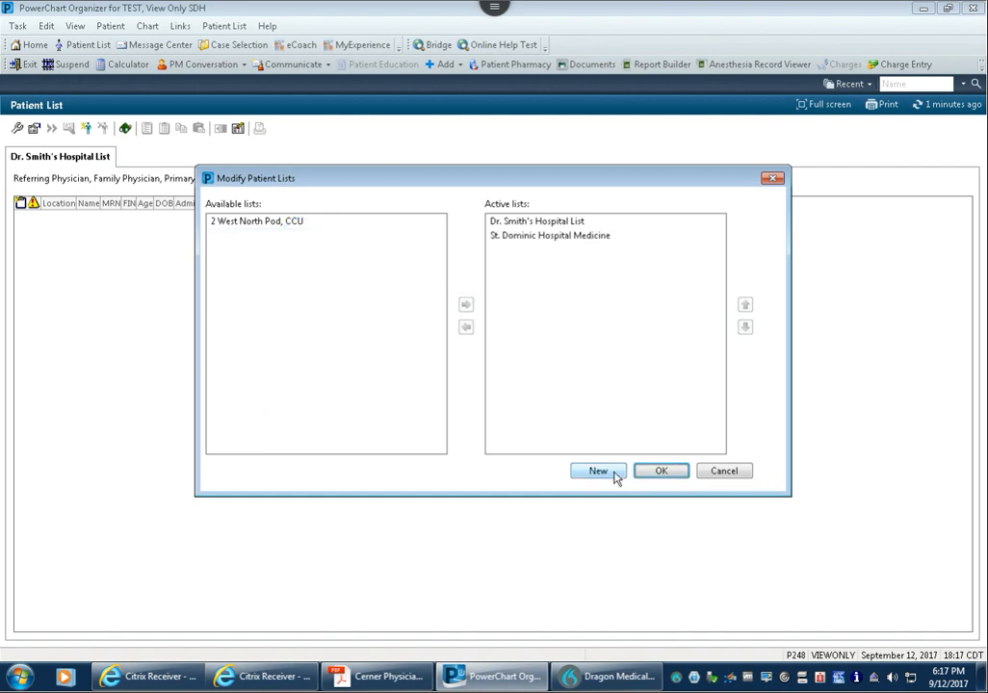
{"action": "left_click", "coordinate": [662, 471]}
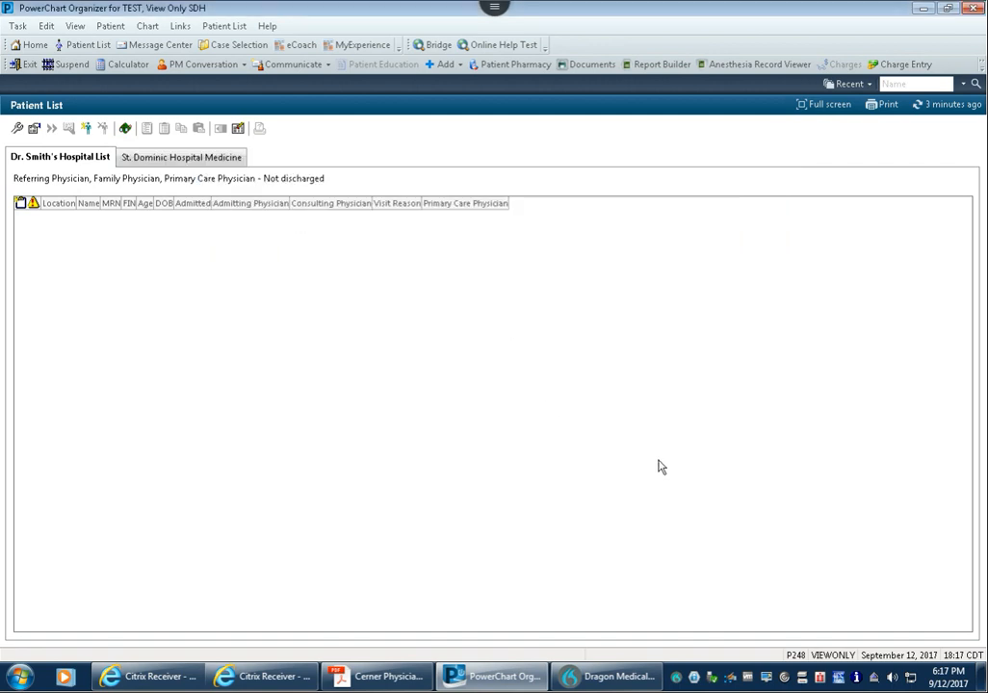
- Sort the St. Dominic Hospital Medicine list by location and select the patient in 2N Cardiology 2206 0
{"action": "left_click", "coordinate": [171, 155]}
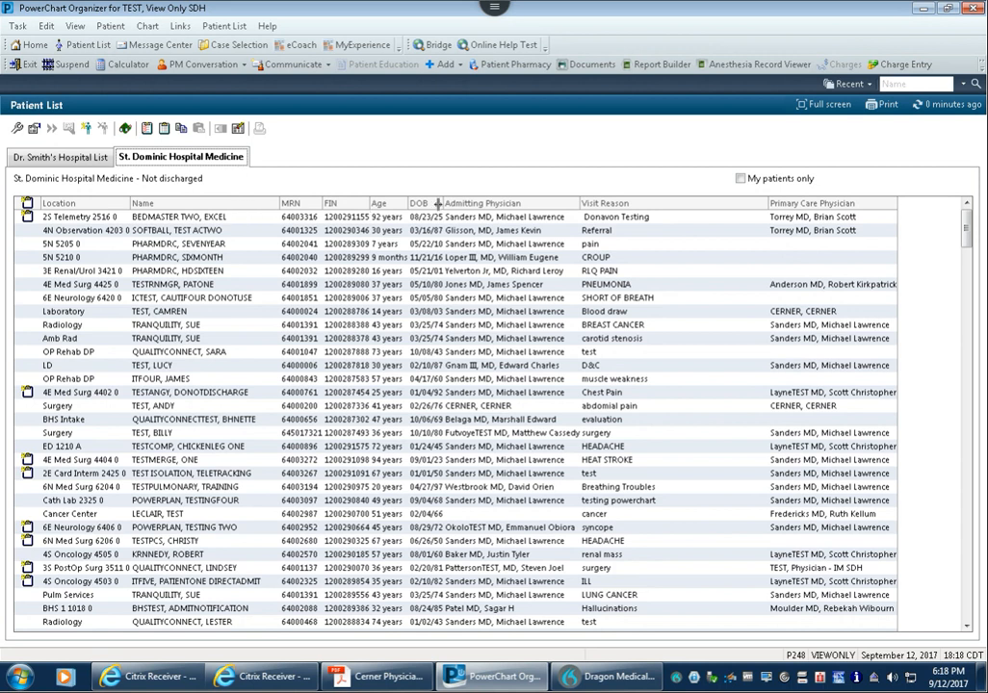
{"action": "left_click", "coordinate": [63, 205]}
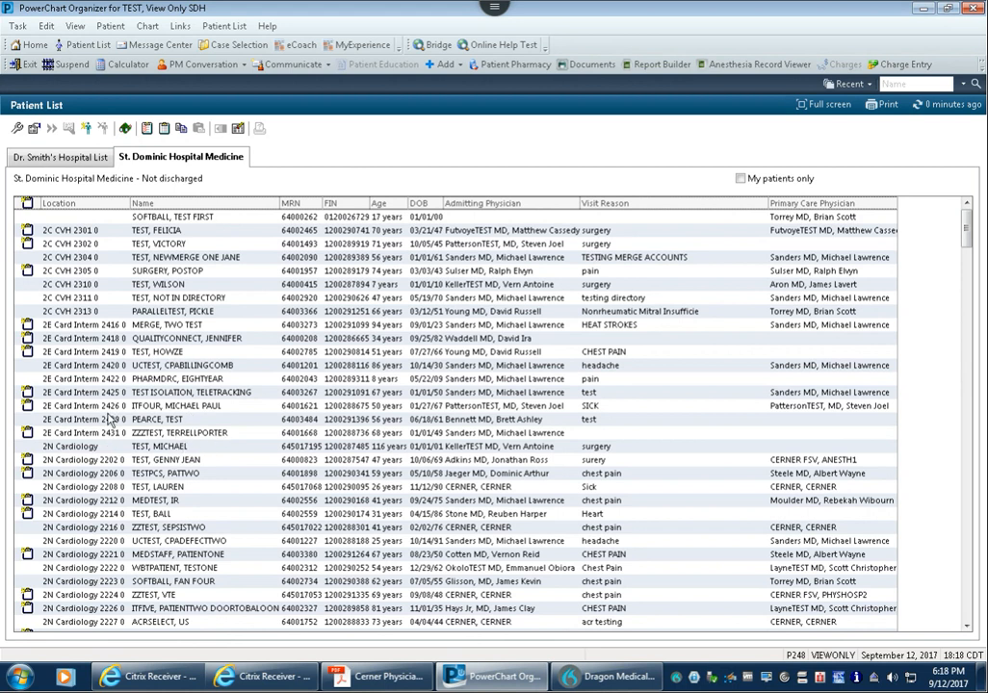
{"action": "left_click", "coordinate": [166, 472]}
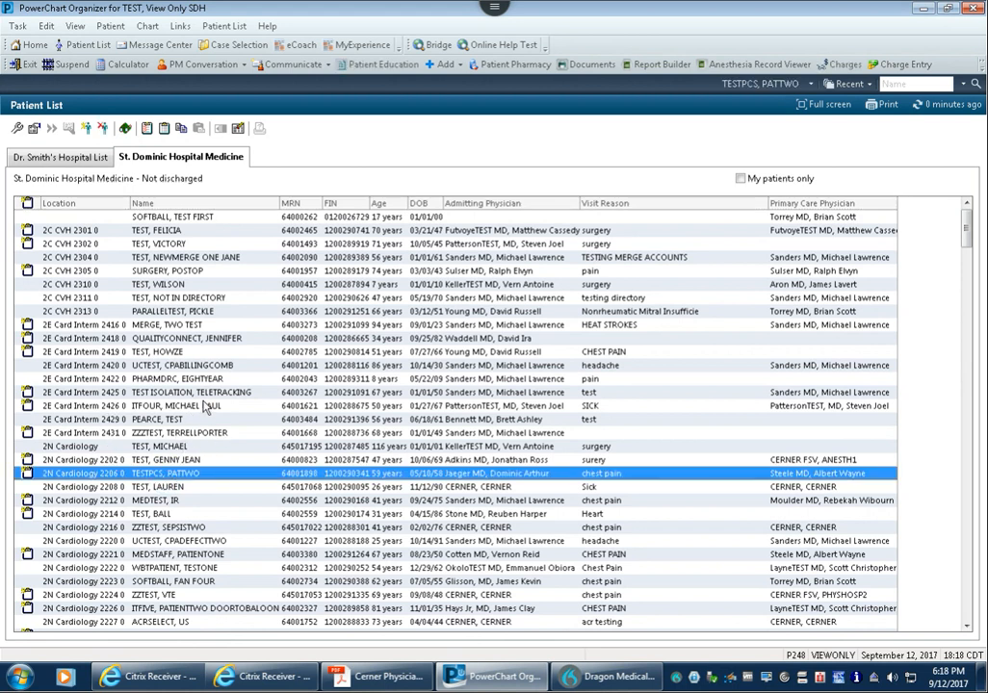